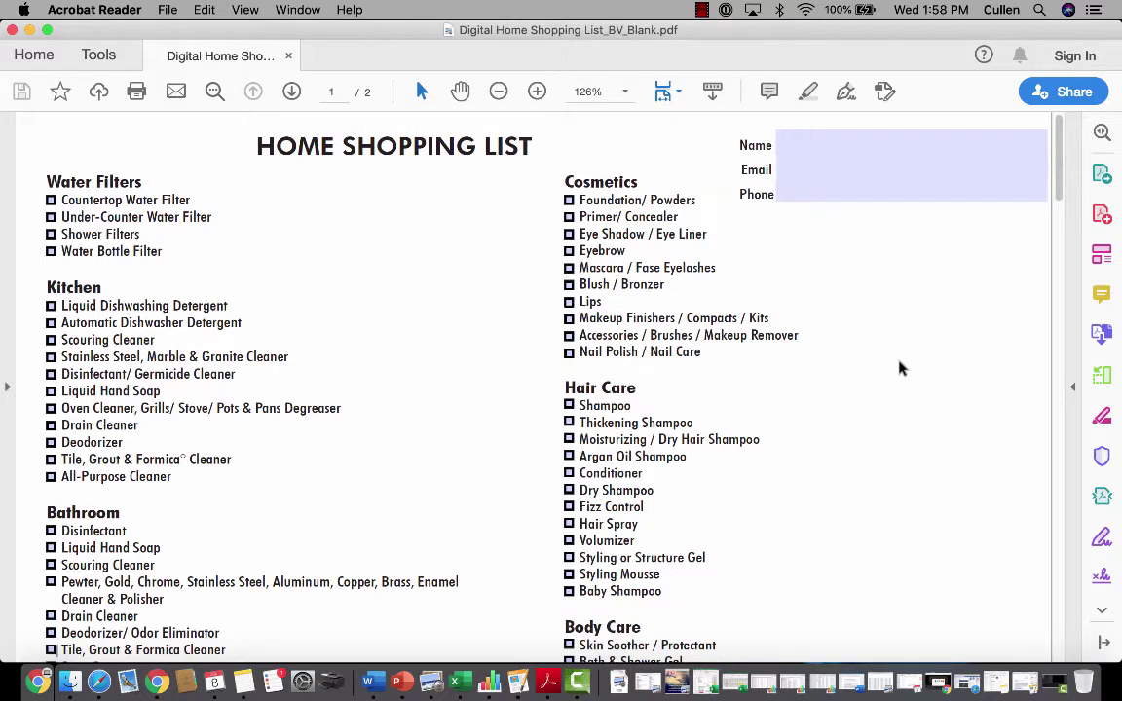
Step: Look up Adobe Acrobat Reader DC's details in Finder's Applications list, then close Finder
click(70, 681)
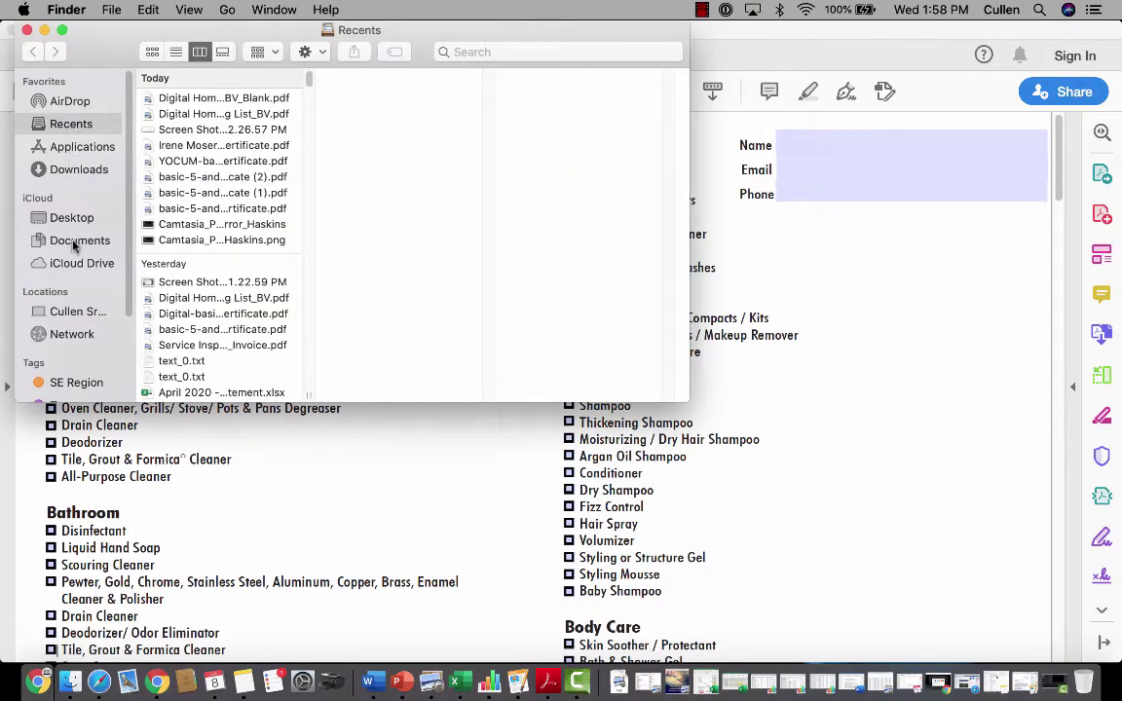
click(70, 146)
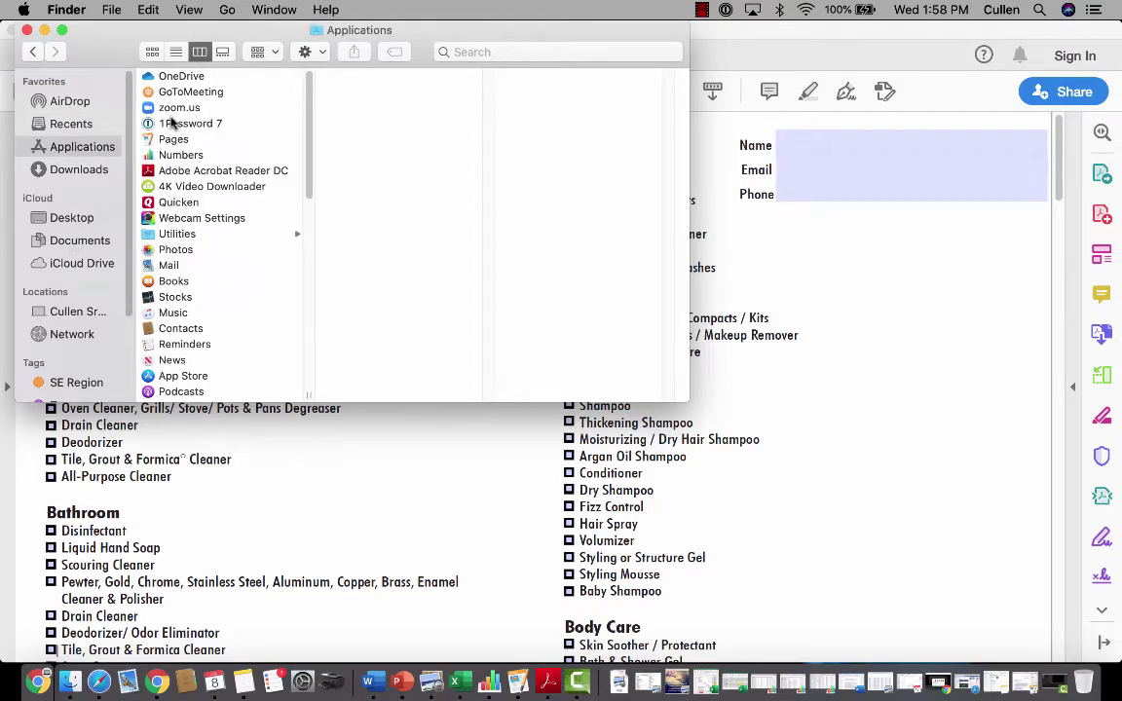
click(181, 167)
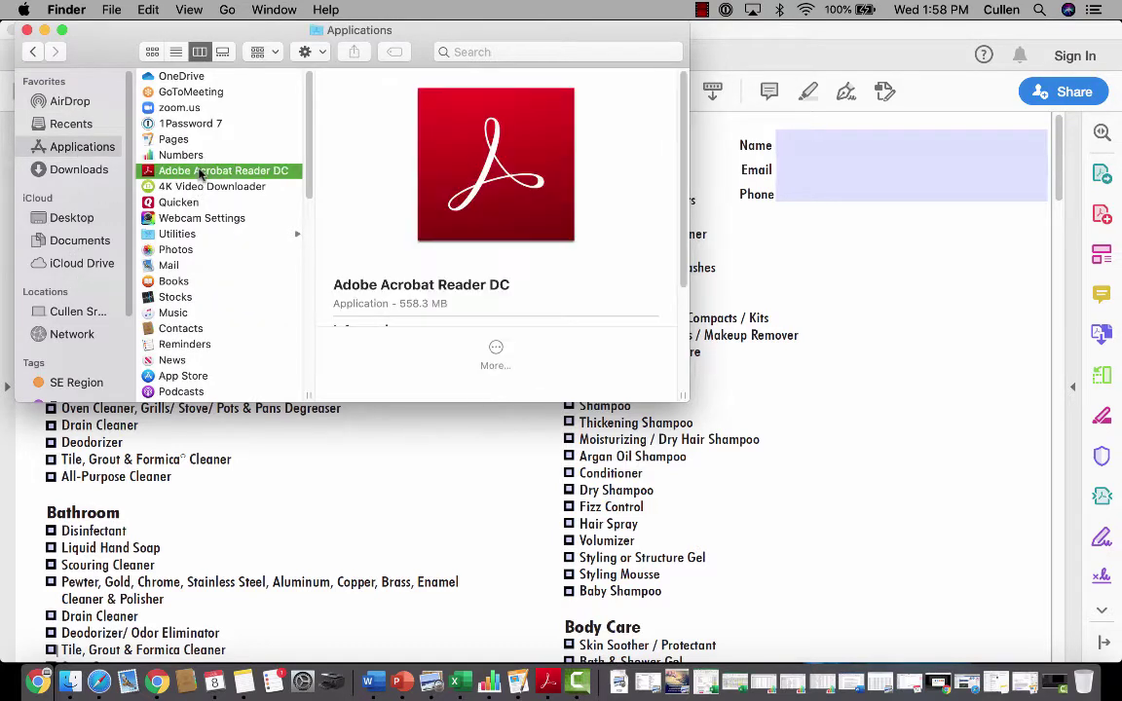
scroll(409, 268, down, 5)
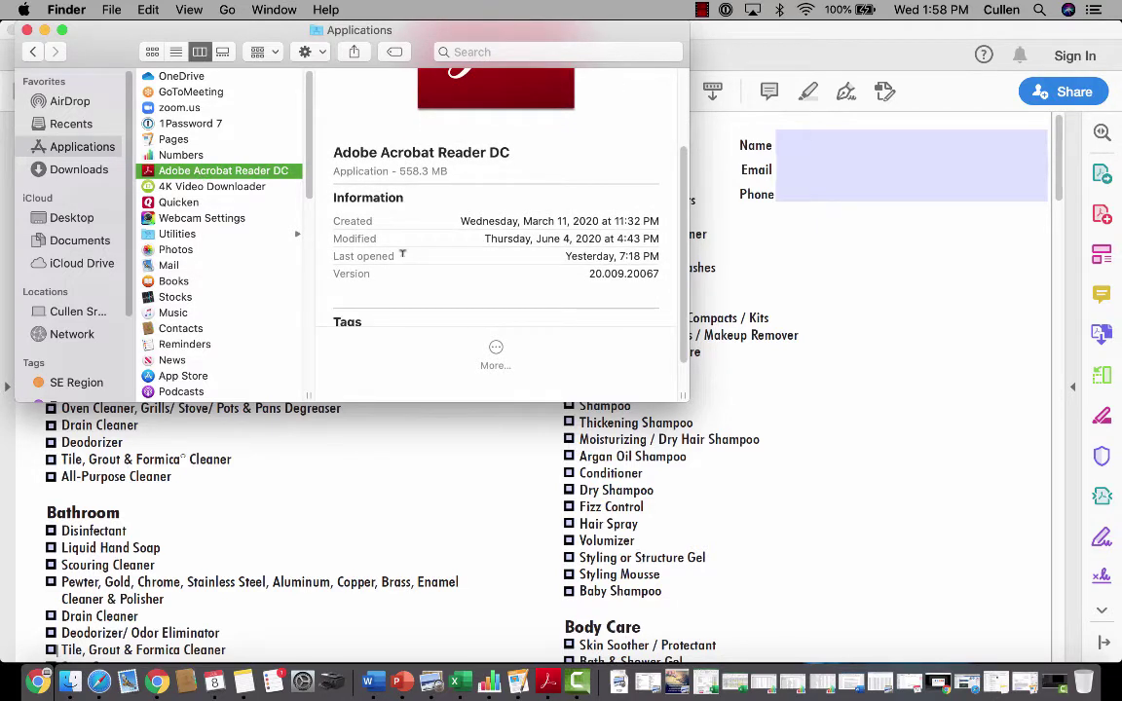
scroll(402, 255, down, 1)
scroll(404, 261, up, 5)
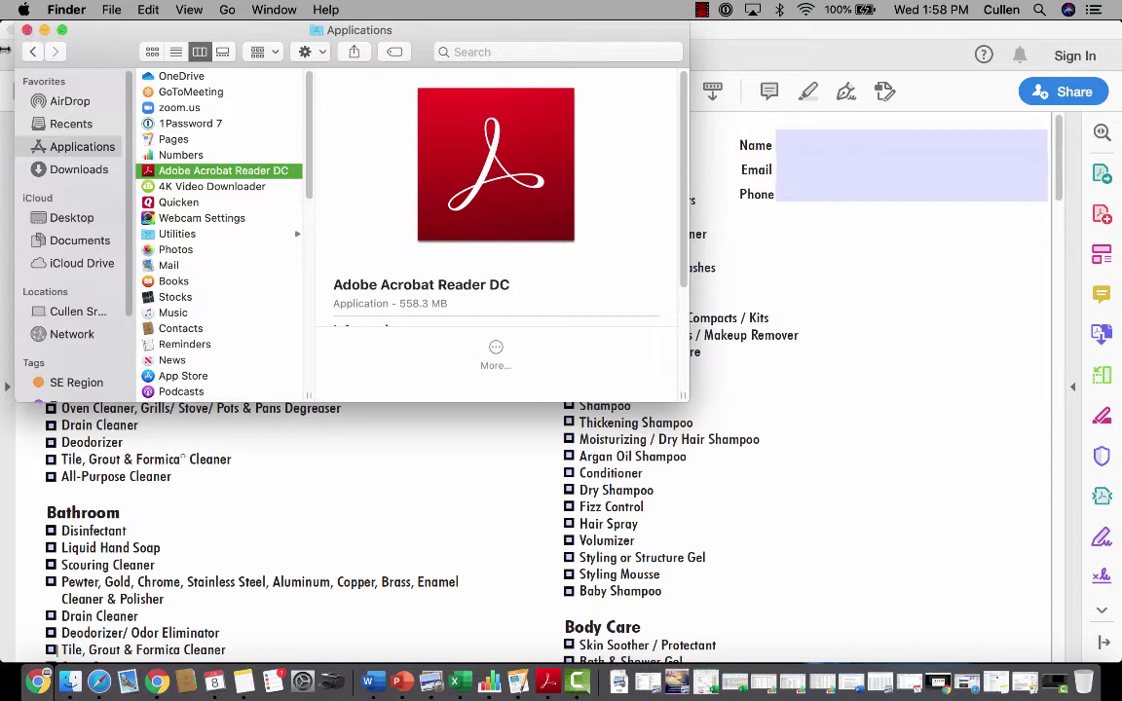
click(26, 31)
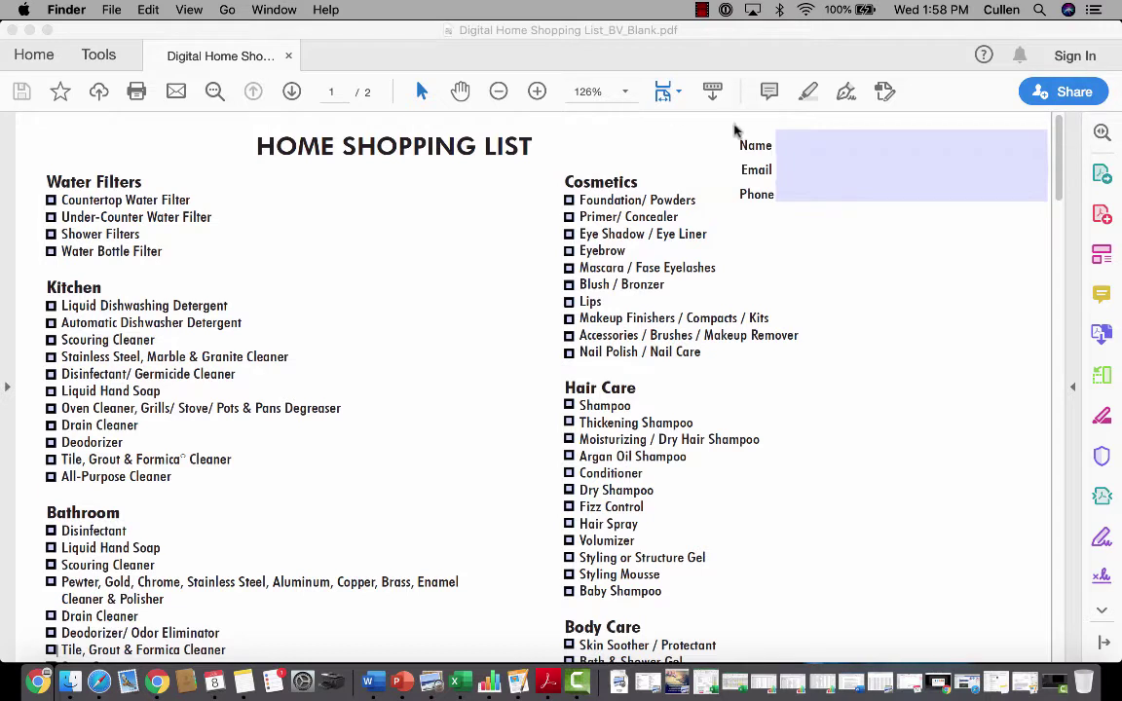
Step: Click through the Name, Email and Phone fields, then check Countertop Water Filter
click(782, 146)
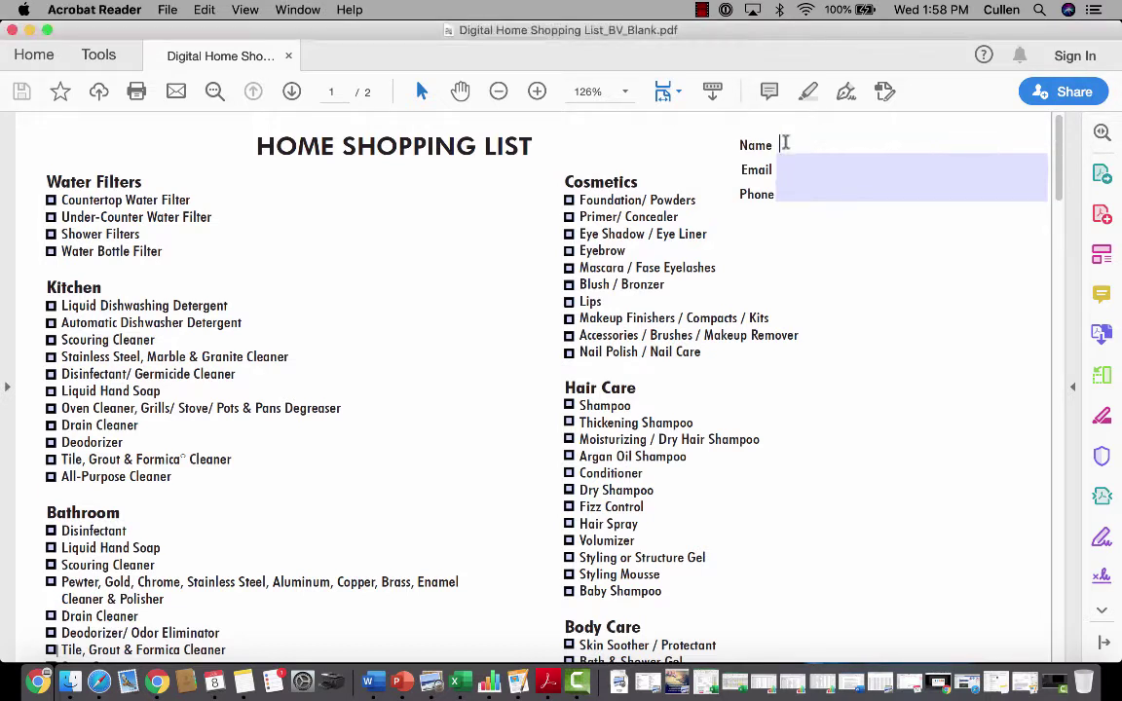
click(784, 170)
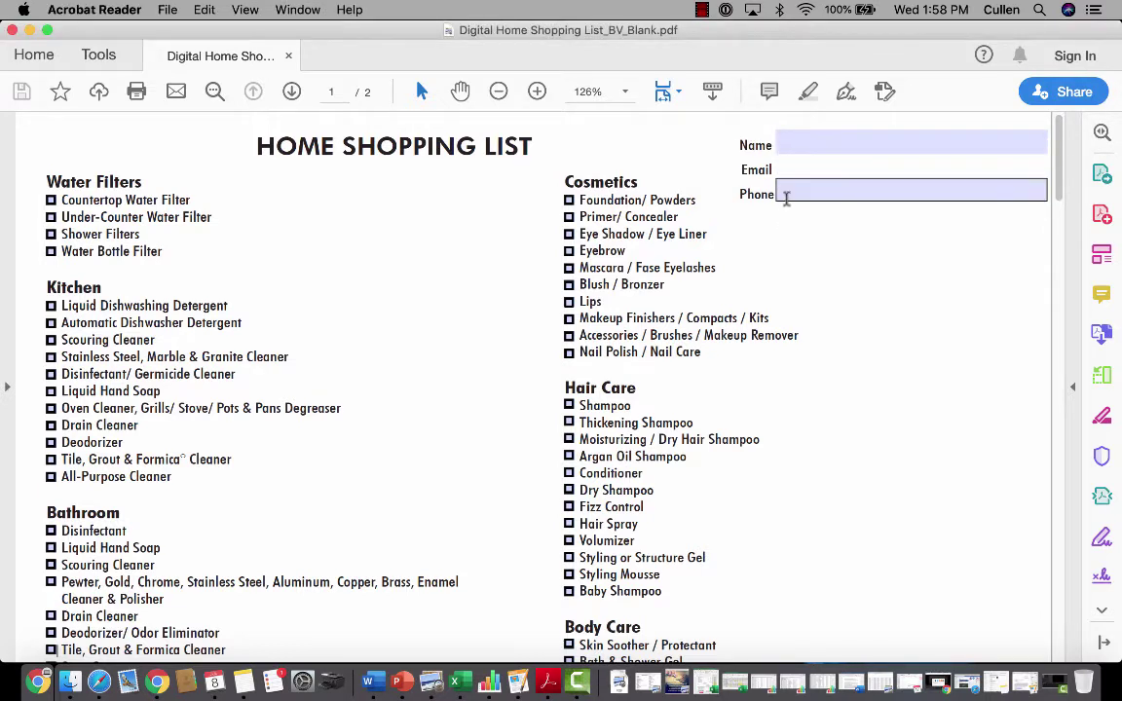
click(786, 194)
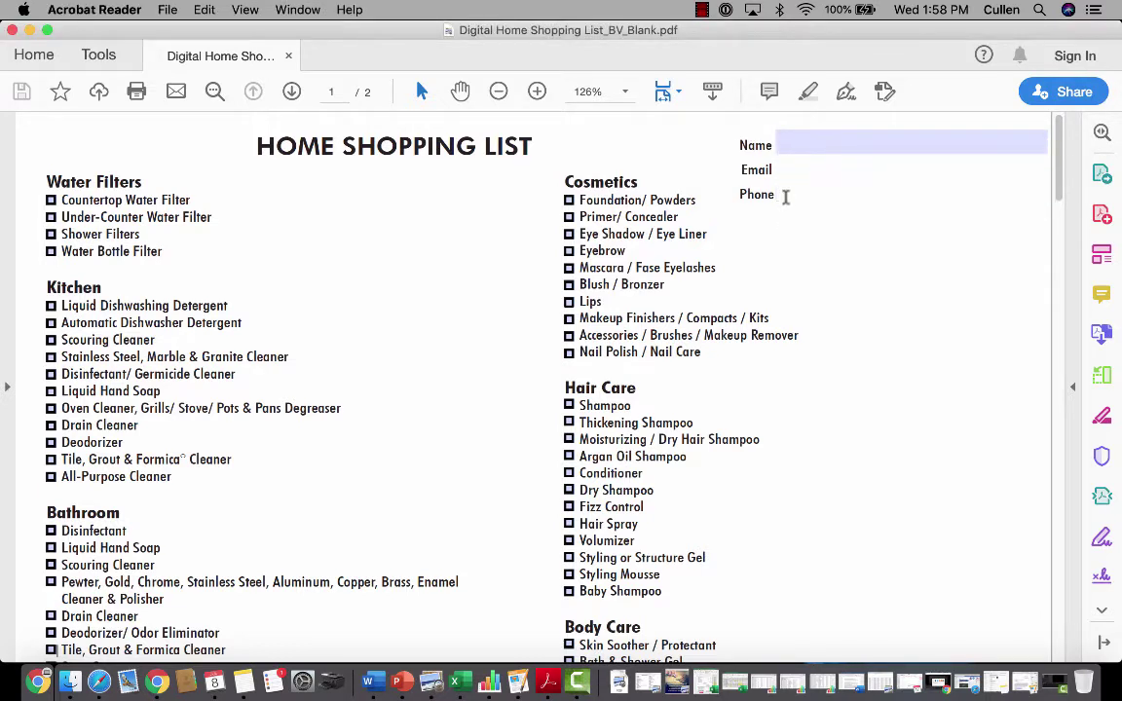
click(52, 201)
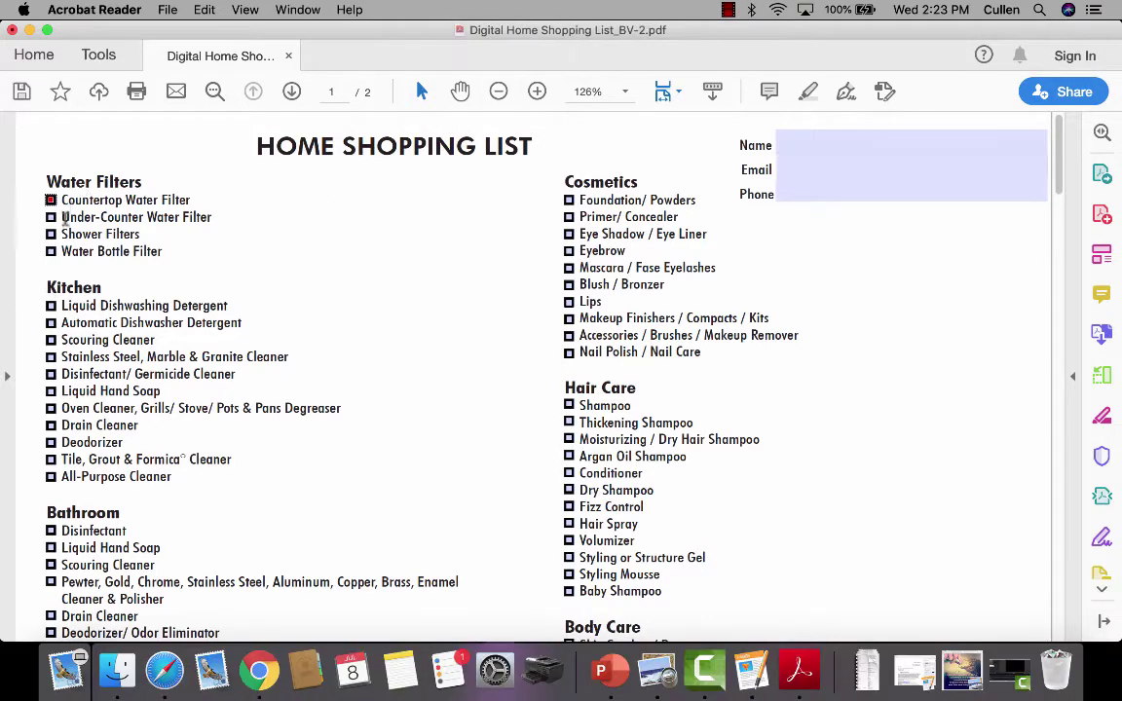
Step: Check Liquid Dishwashing Detergent, Automatic Dishwasher Detergent, Disinfectant, Tile Cleaner and All-Purpose Cleaner
click(51, 306)
click(51, 322)
click(50, 374)
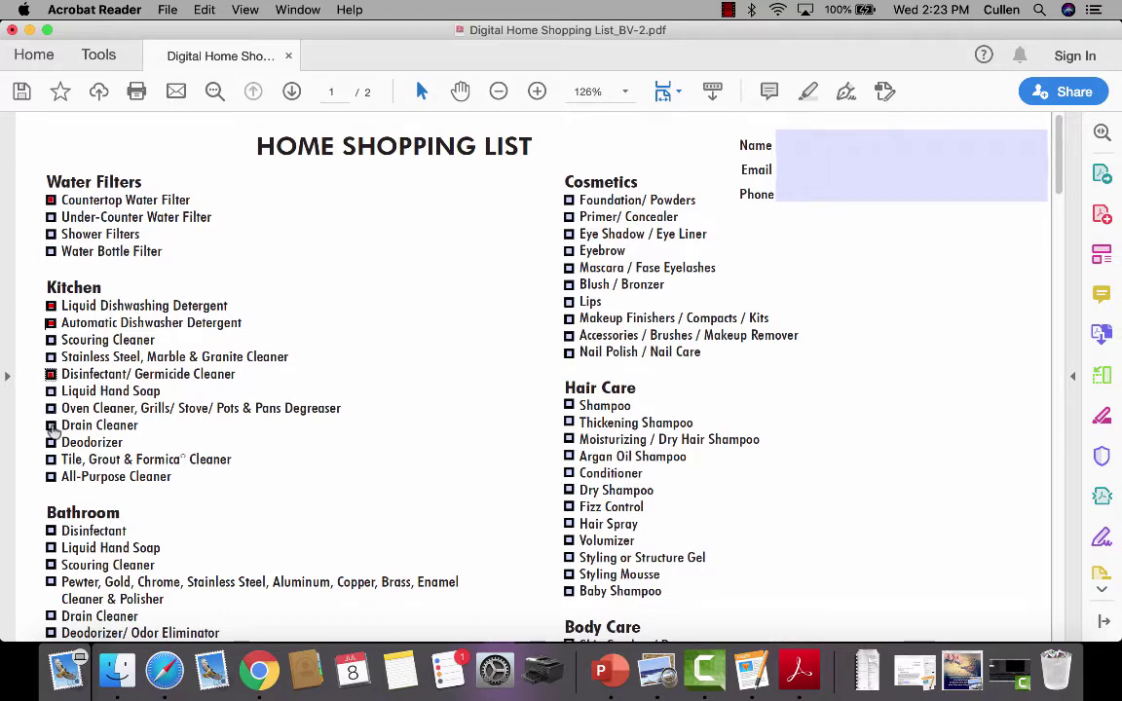
scroll(53, 429, down, 1)
click(51, 432)
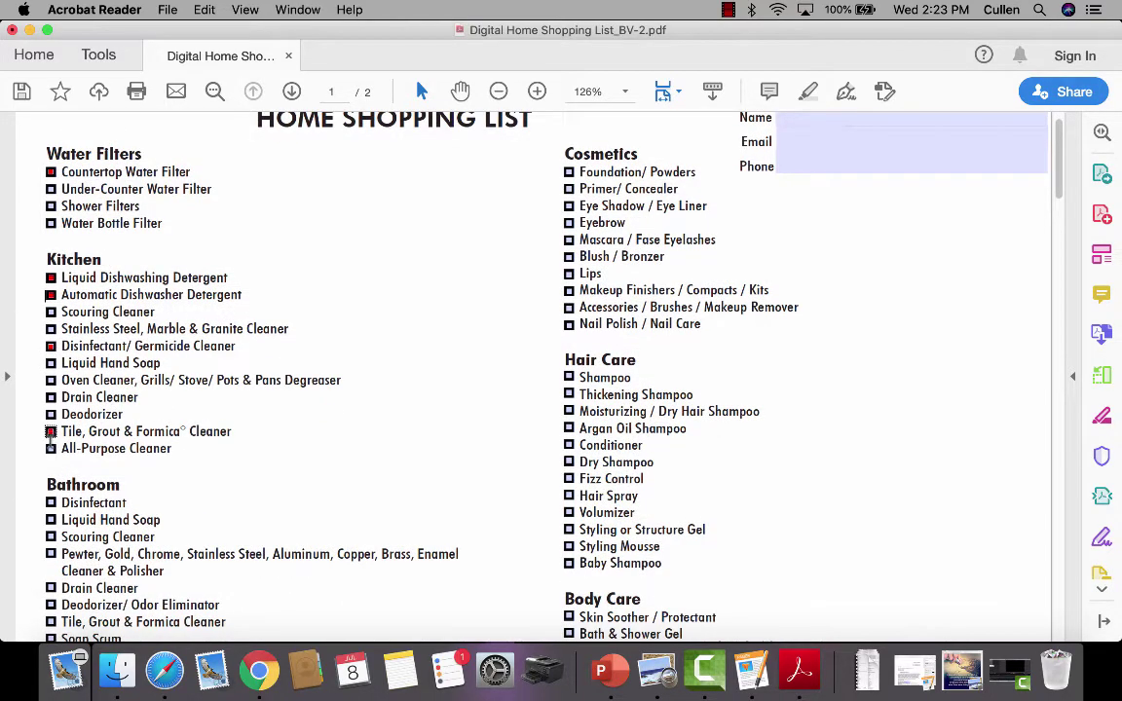
click(51, 448)
Step: Check Bathroom Disinfectant, Liquid Hand Soap, Scouring Cleaner, Drain Cleaner and Deodorizer/Odor Eliminator
scroll(59, 419, down, 3)
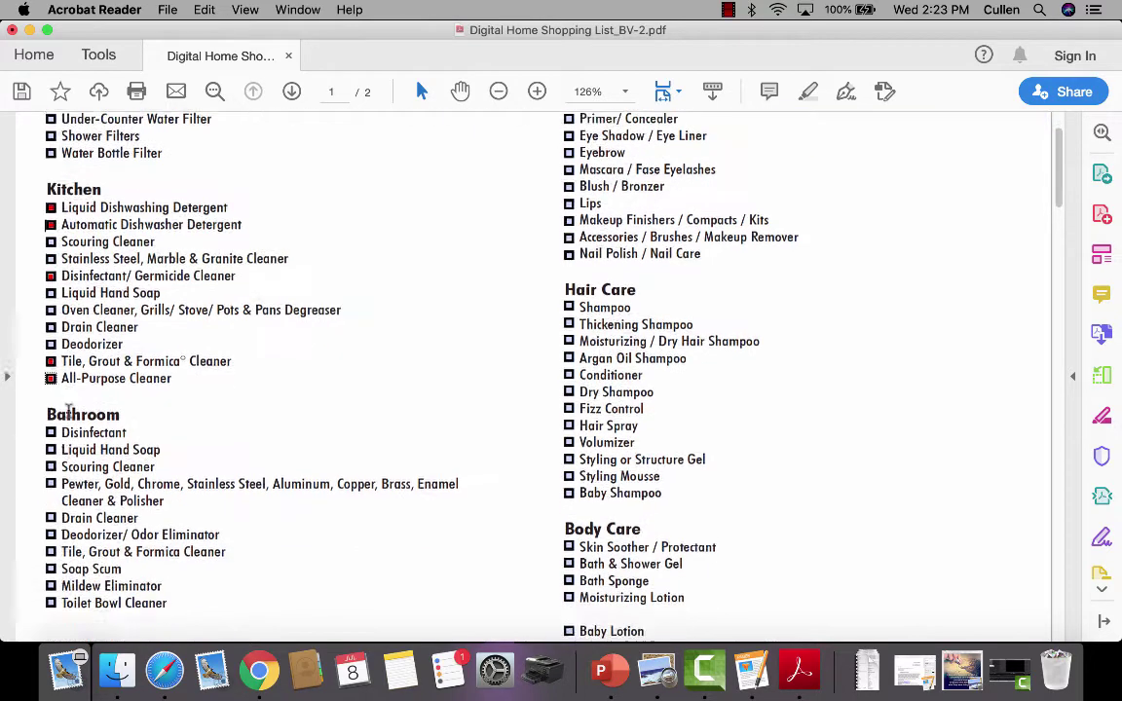
scroll(69, 411, down, 2)
click(50, 391)
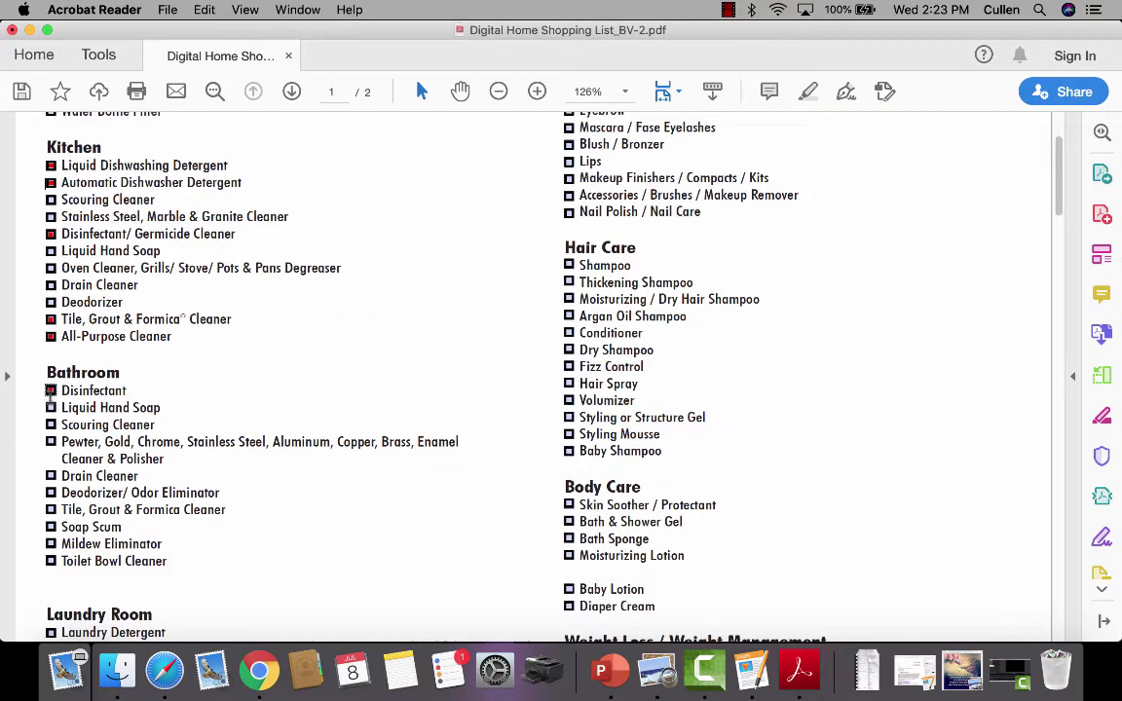
click(51, 408)
click(50, 426)
scroll(50, 429, down, 2)
click(50, 433)
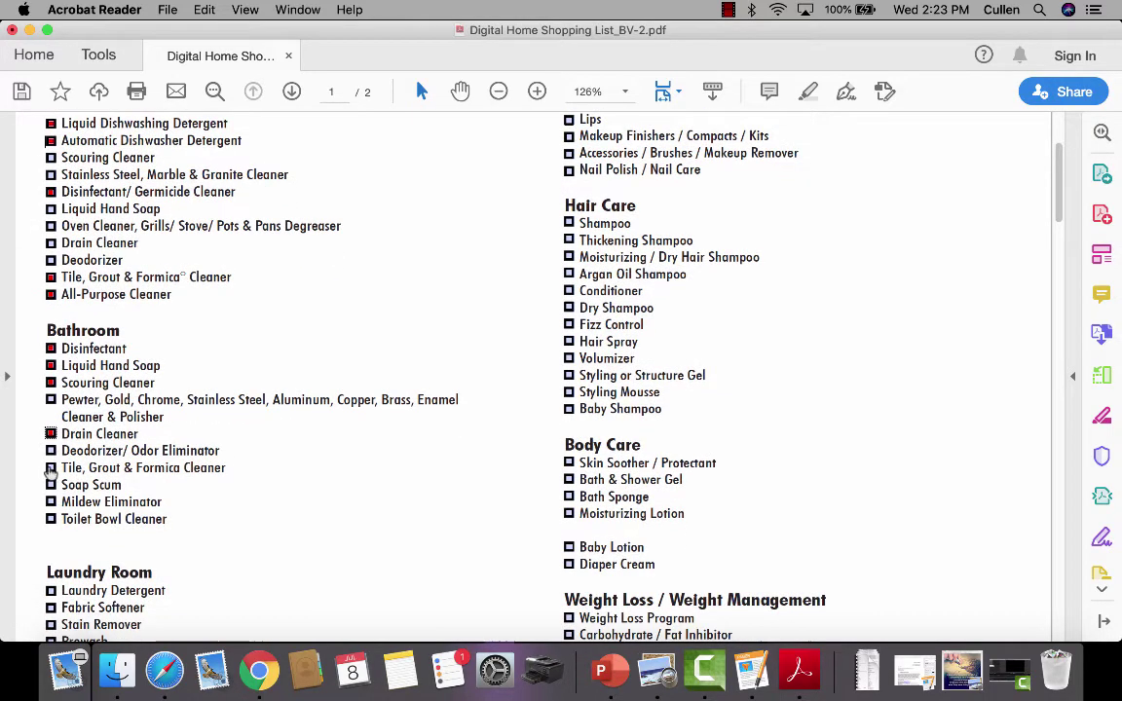
click(51, 451)
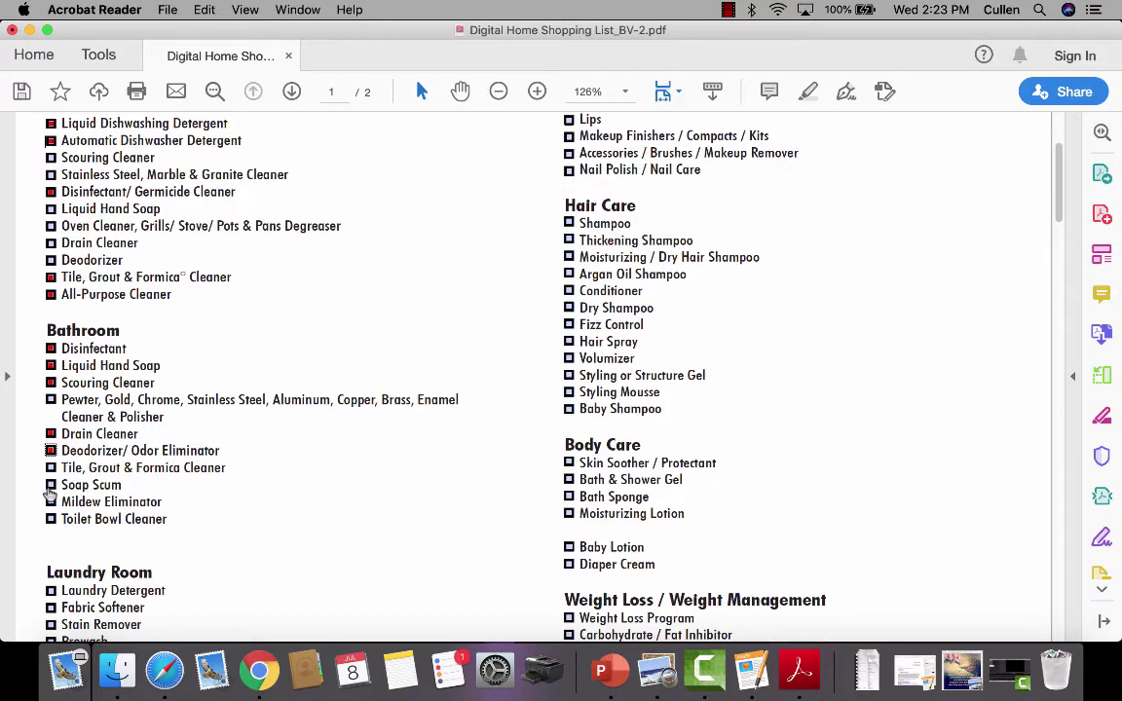
Step: Check Laundry Detergent and Fabric Softener under Laundry Room
scroll(49, 487, down, 5)
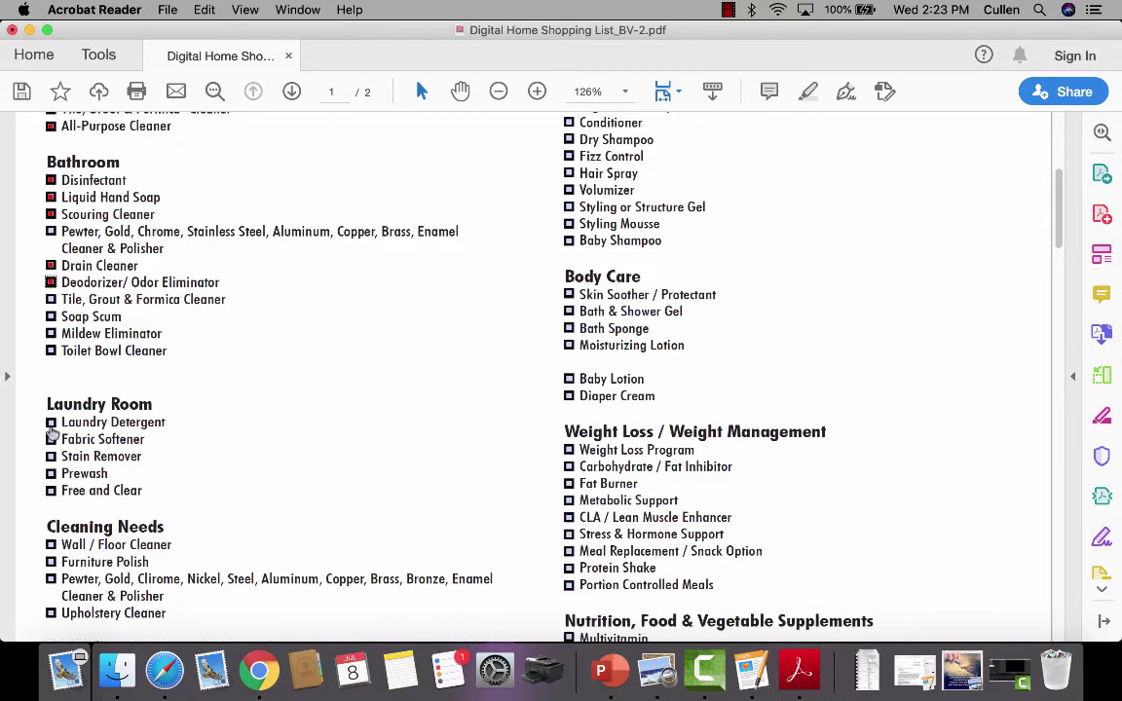
click(51, 423)
click(50, 439)
scroll(444, 456, down, 3)
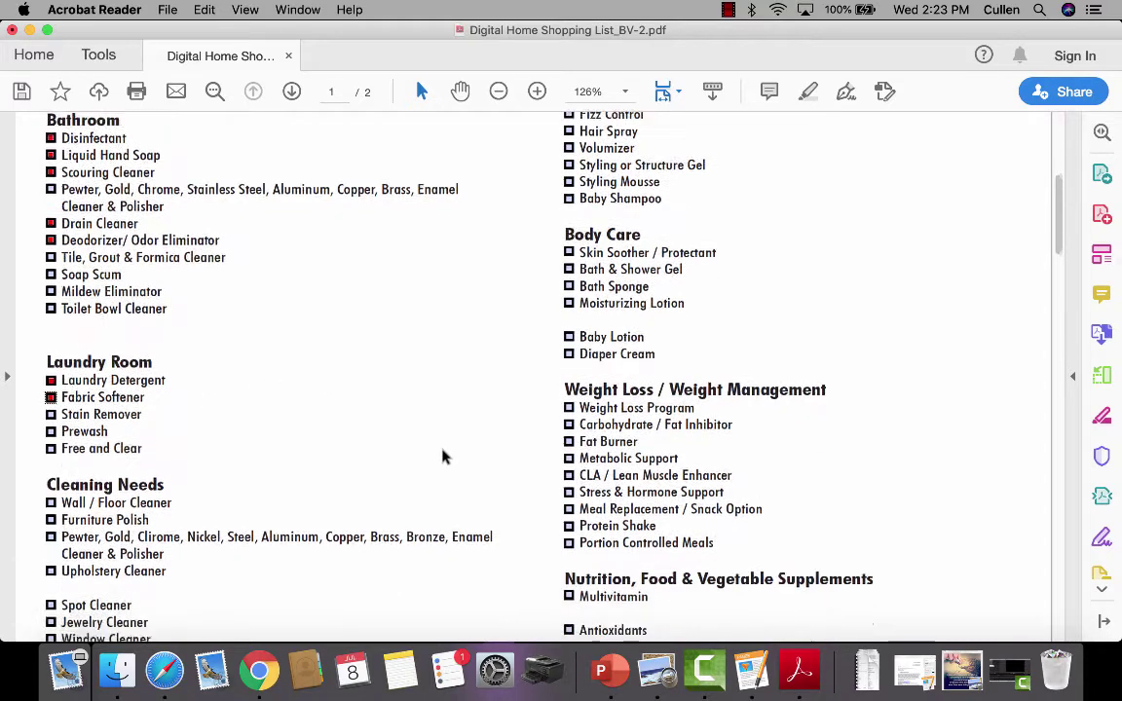
scroll(443, 456, down, 5)
scroll(443, 456, up, 9)
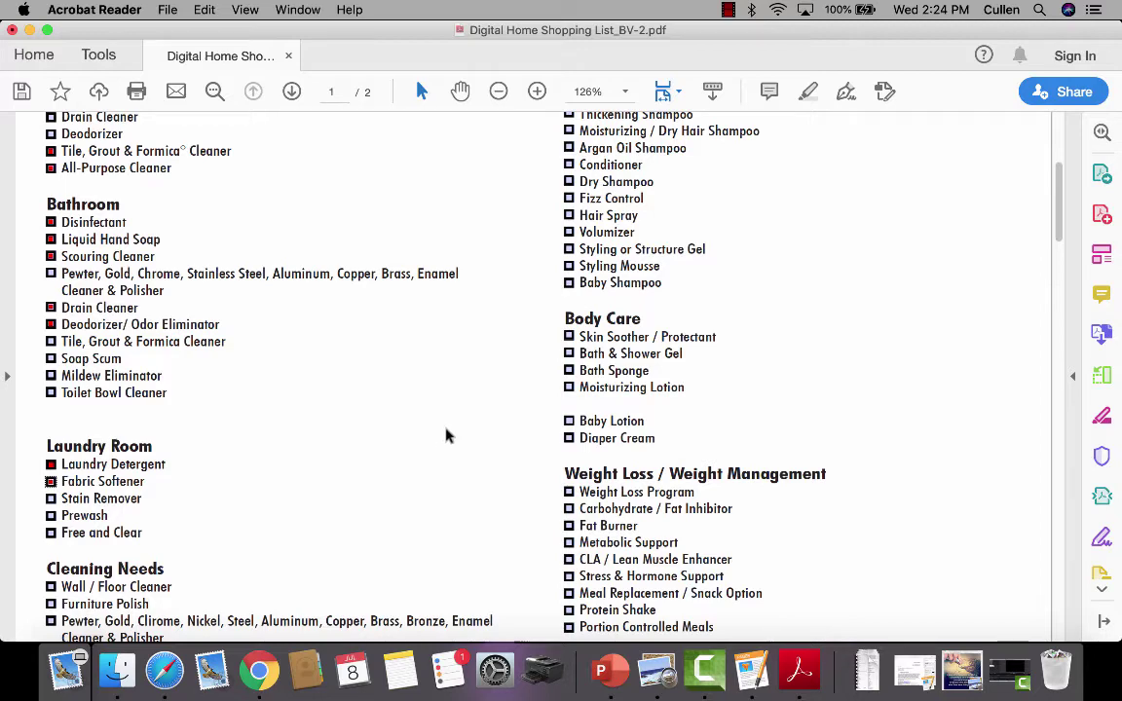
scroll(446, 435, up, 1)
scroll(446, 435, down, 3)
scroll(446, 436, down, 10)
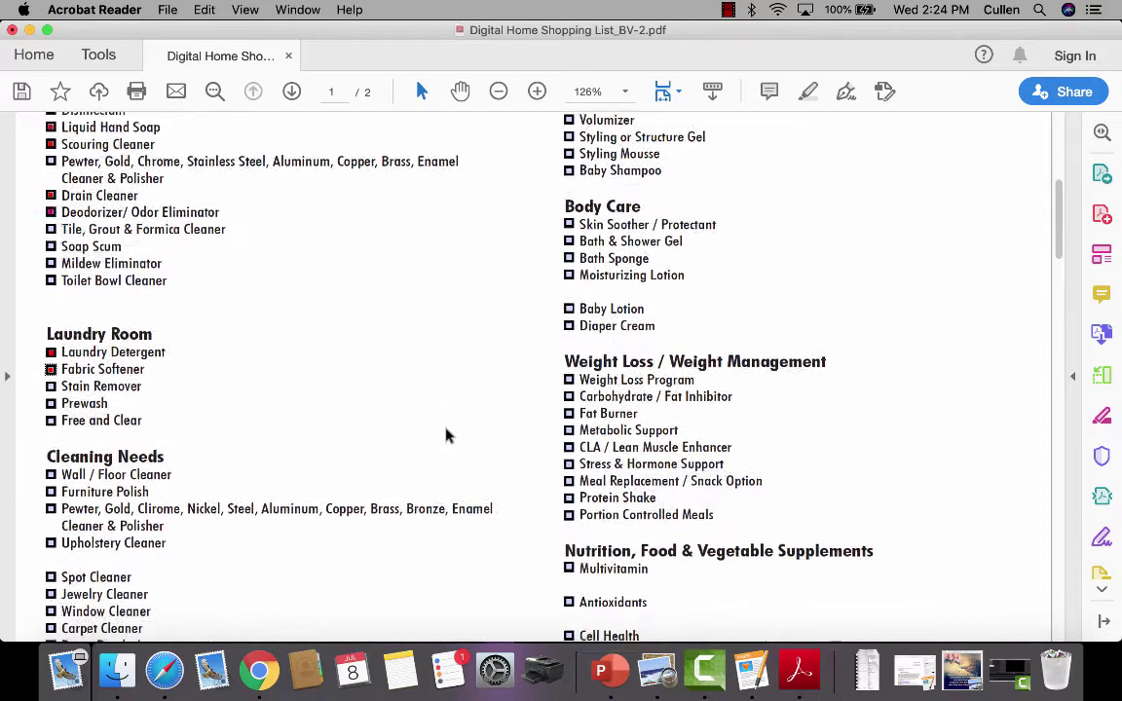
scroll(446, 436, down, 8)
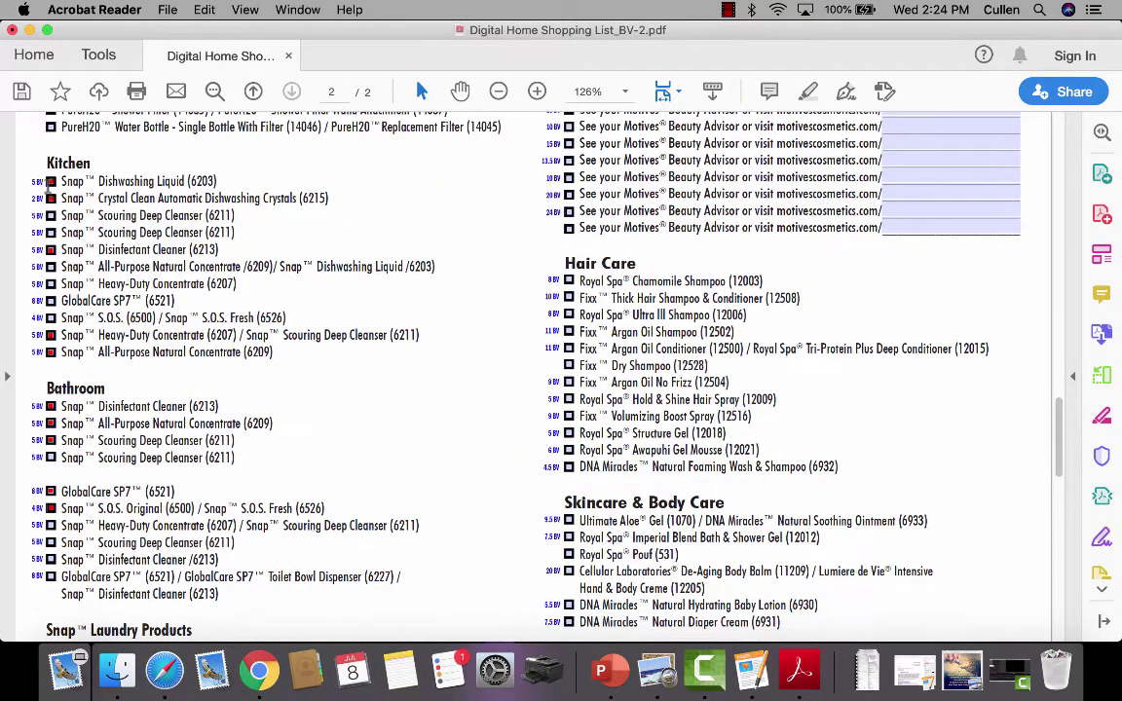
scroll(123, 270, up, 8)
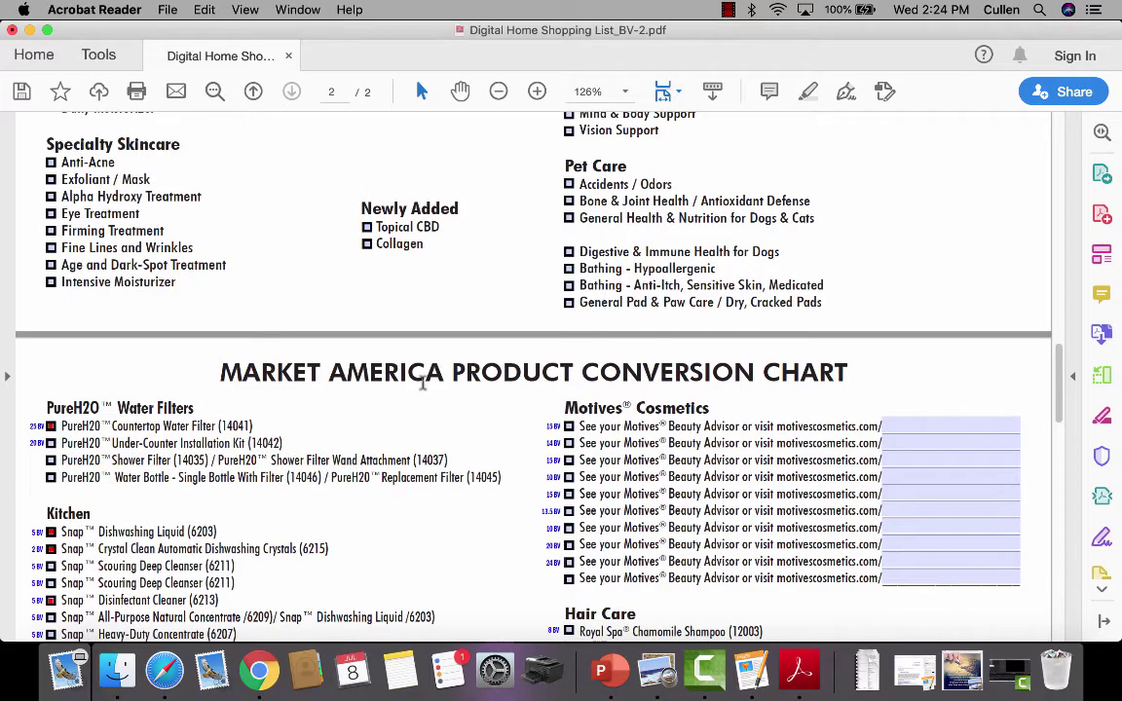
scroll(398, 380, down, 10)
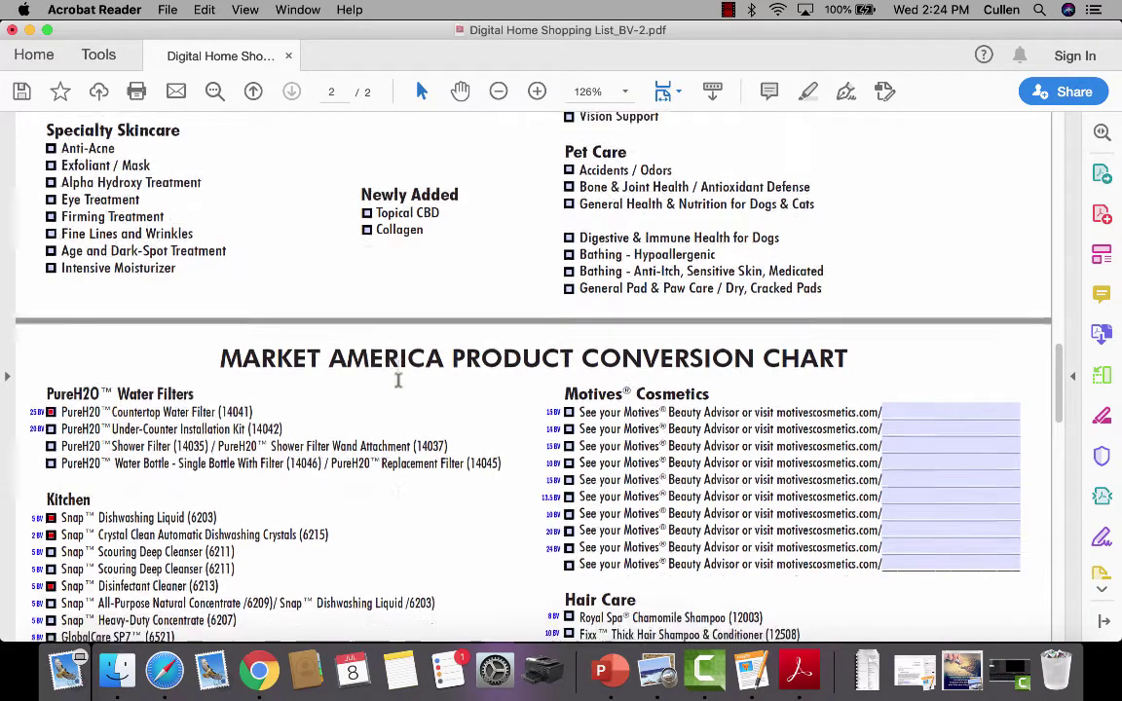
scroll(397, 379, down, 15)
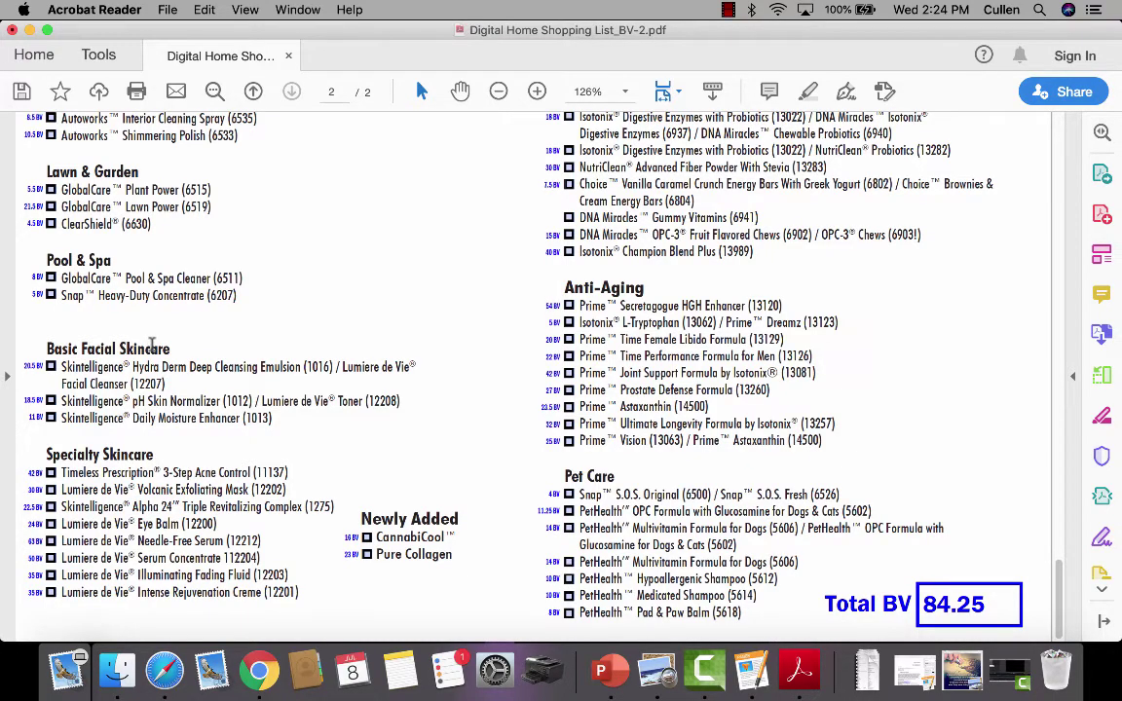
scroll(152, 343, up, 20)
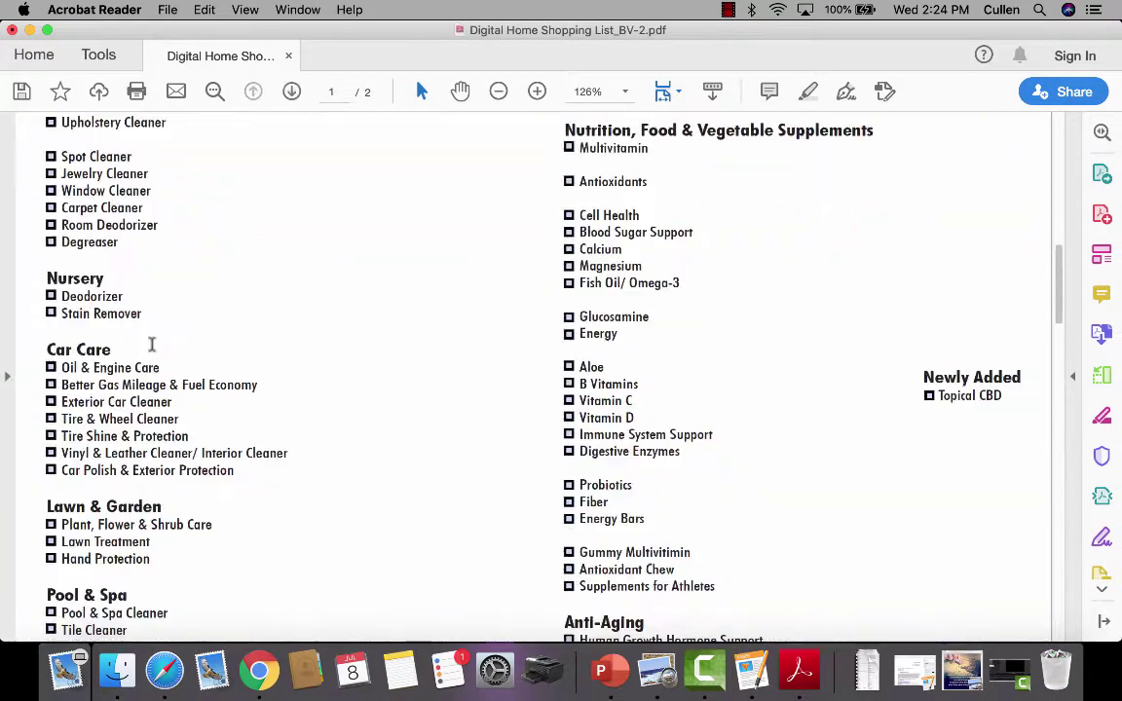
scroll(152, 343, up, 5)
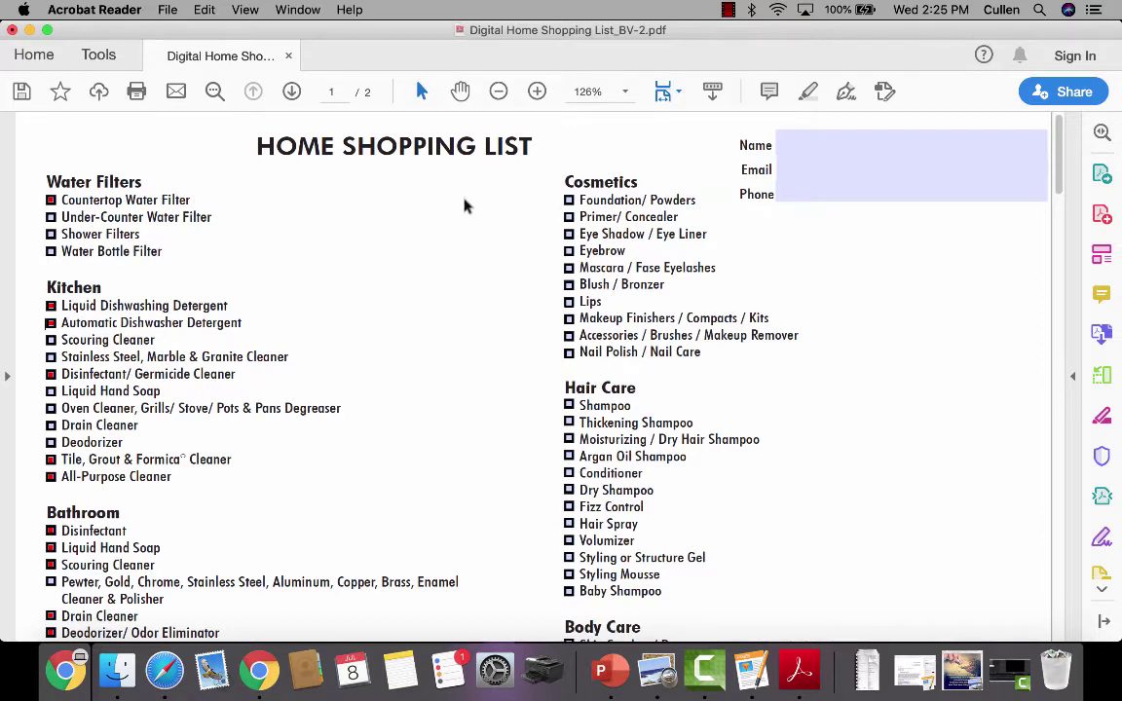
Step: Check Eye Shadow/Eye Liner, Blush/Bronzer, Lips and Nail Polish/Nail Care under Cosmetics
click(569, 234)
click(569, 285)
click(569, 302)
click(569, 353)
Step: Check Shampoo, Dry Shampoo, Thickening Shampoo, Conditioner, Volumizer and Styling or Structure Gel
scroll(547, 341, down, 1)
click(569, 352)
scroll(526, 370, down, 2)
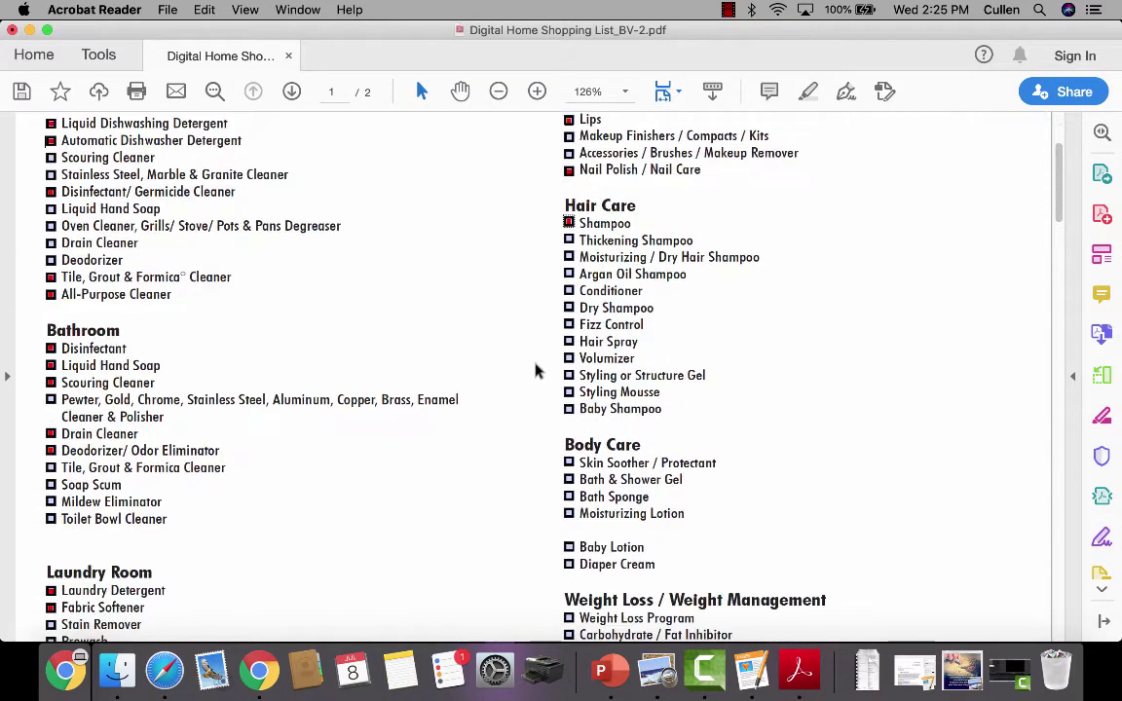
click(569, 308)
click(569, 242)
click(569, 291)
click(569, 360)
click(569, 377)
Step: Check Skin Soother/Protectant, Weight Loss Program and Protein Shake
scroll(571, 372, down, 3)
click(570, 365)
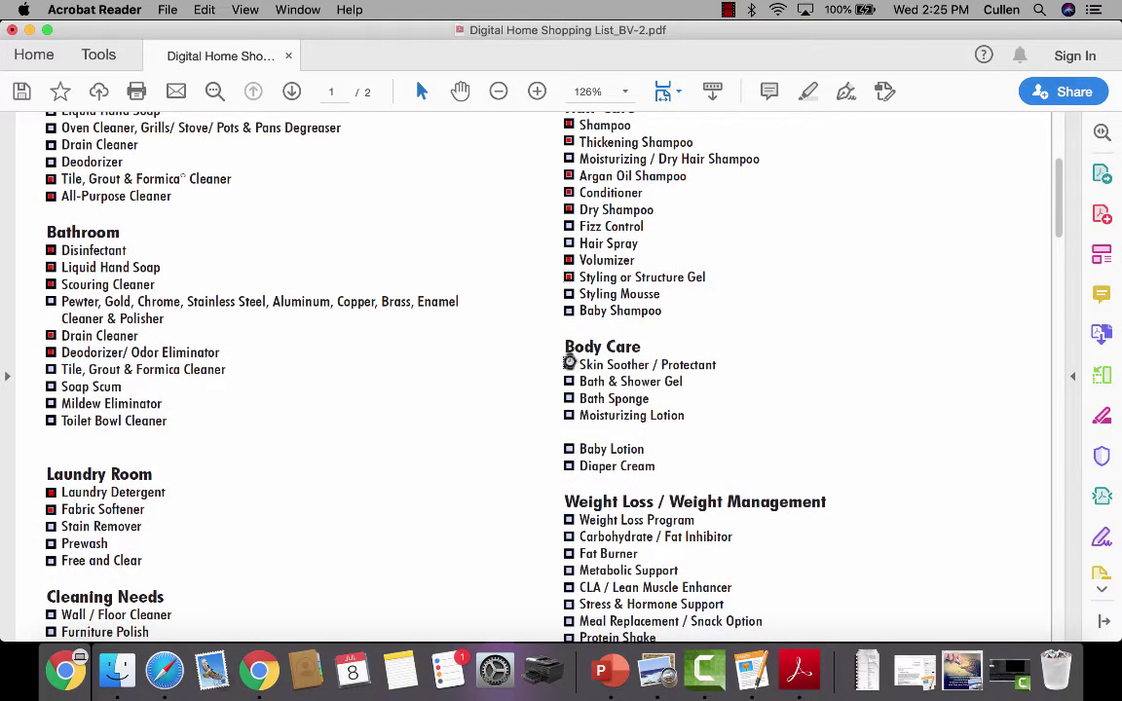
scroll(533, 389, down, 5)
scroll(534, 390, down, 2)
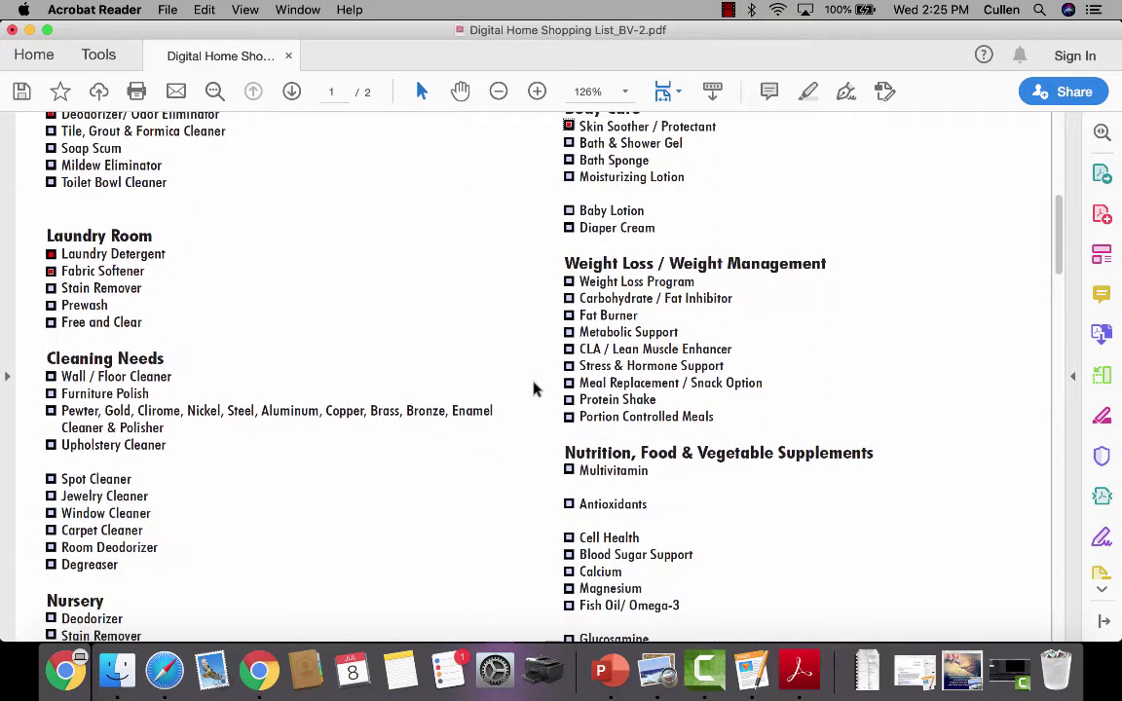
click(570, 282)
scroll(549, 337, down, 1)
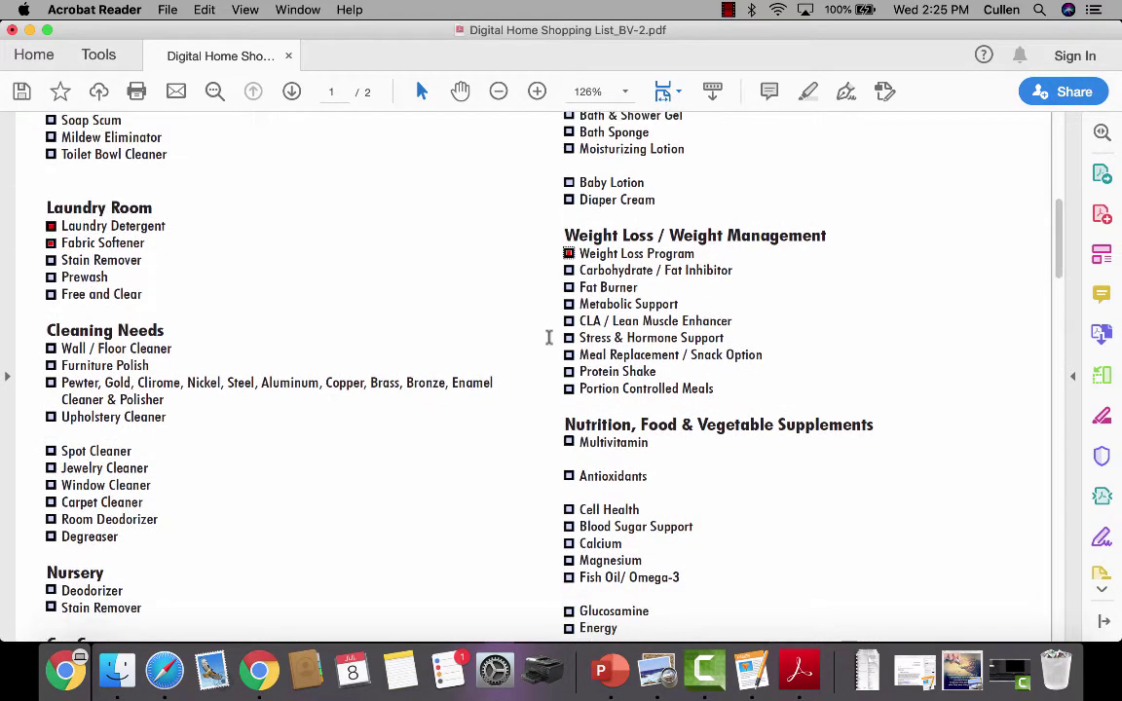
click(568, 371)
Step: Check Multivitamin, Antioxidants and Calcium under Nutrition supplements
scroll(552, 360, down, 2)
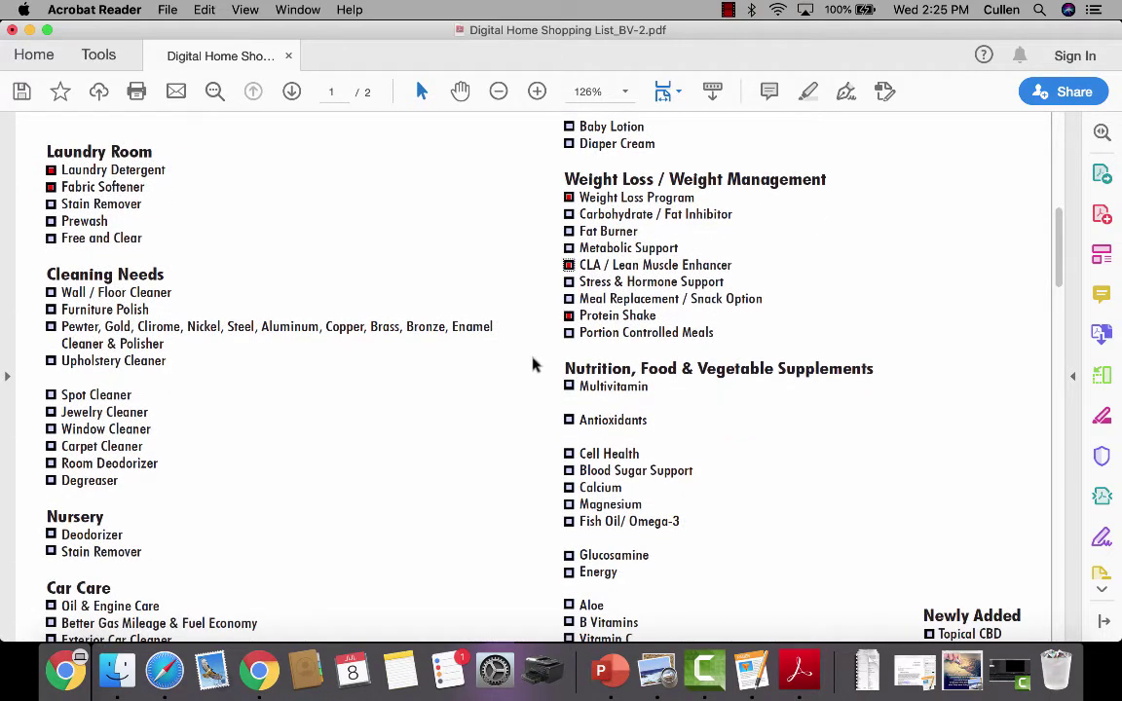
scroll(534, 364, down, 2)
scroll(533, 364, down, 4)
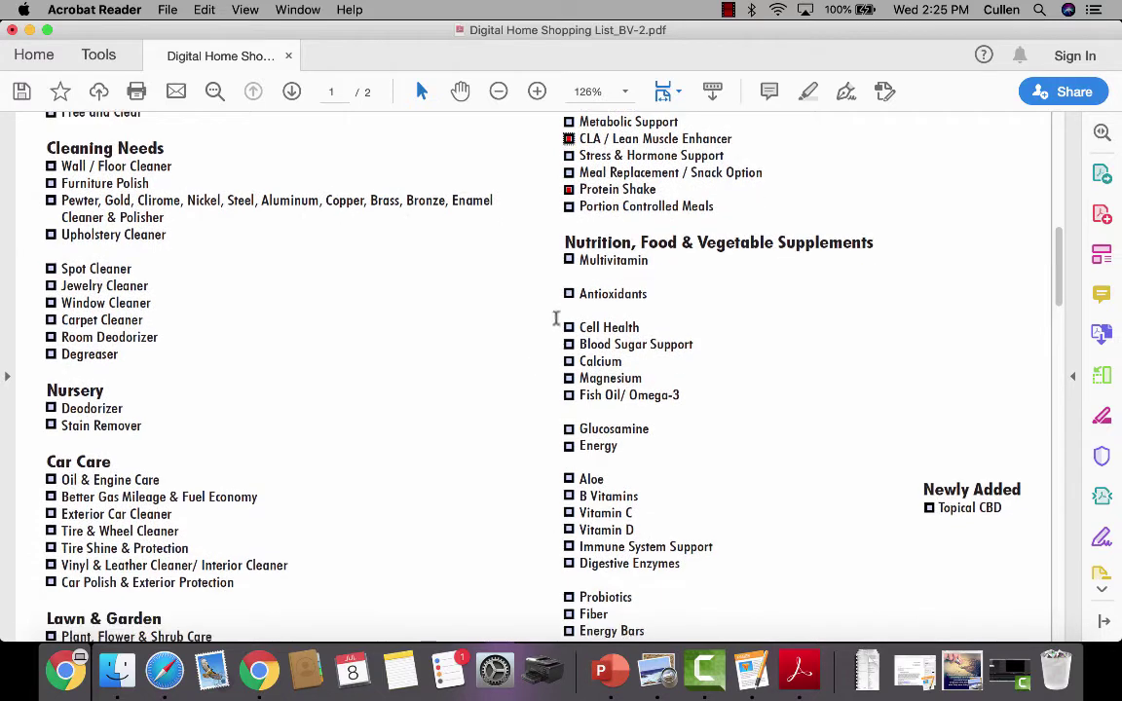
click(569, 261)
click(570, 295)
click(570, 363)
Step: Check Fish Oil/Omega-3, B Vitamins, Vitamin C and Vitamin D, then return toward the top
scroll(528, 371, down, 2)
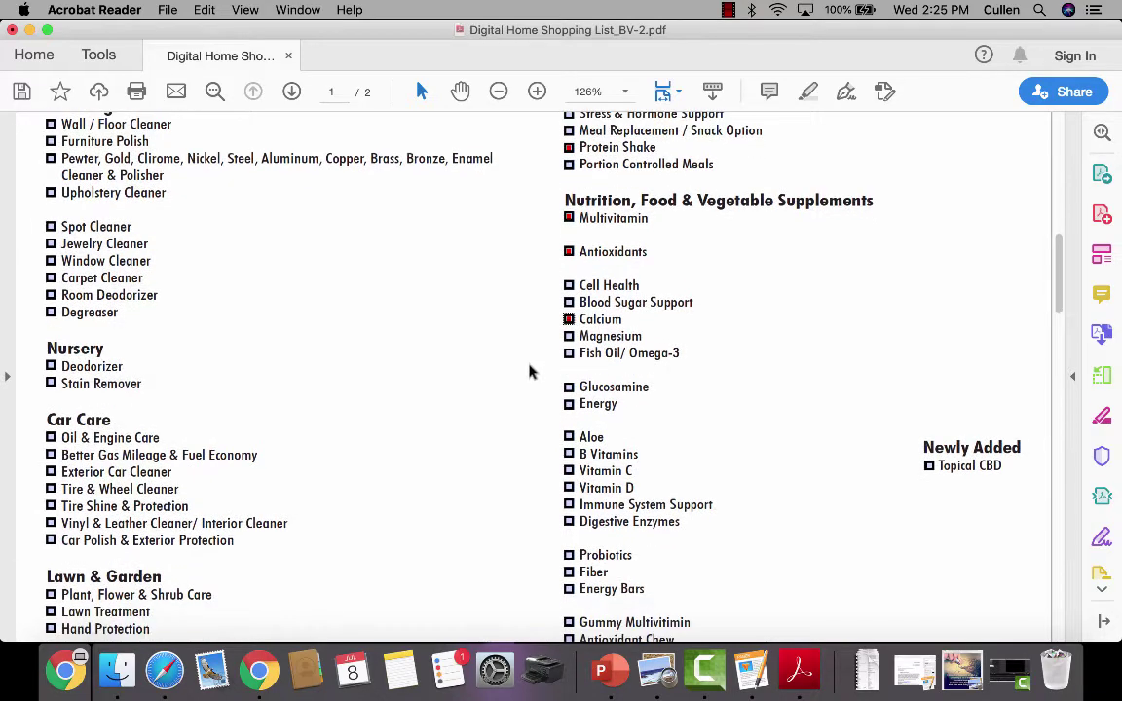
click(569, 355)
scroll(554, 355, down, 3)
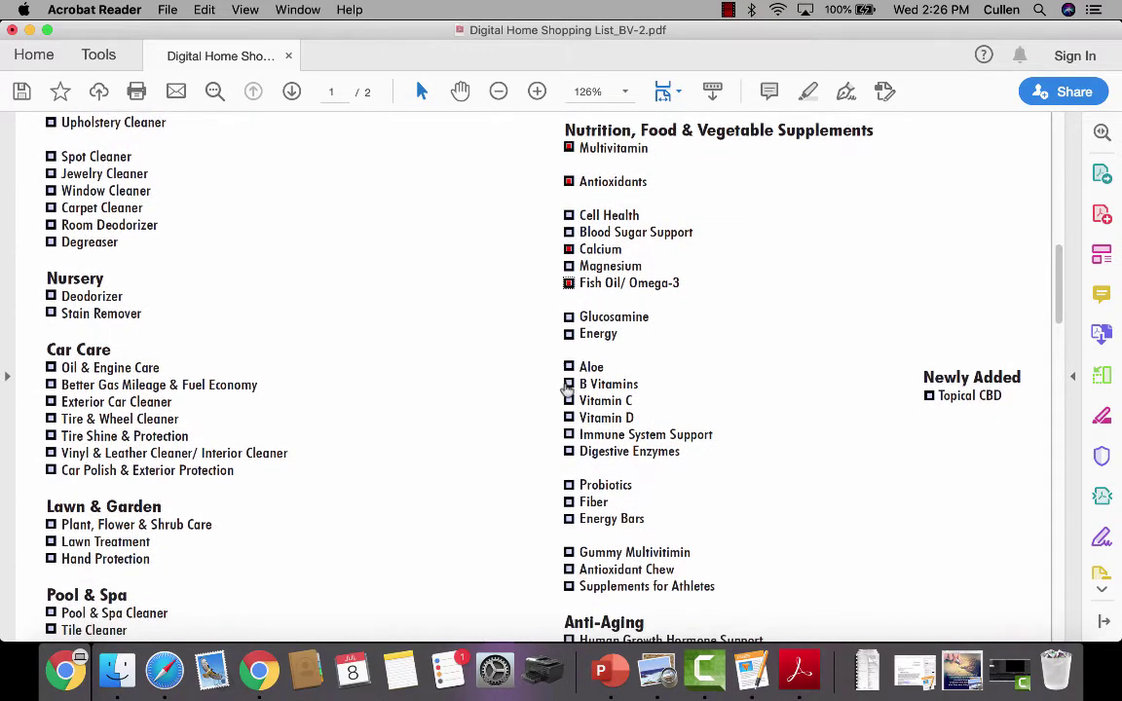
click(569, 385)
click(568, 402)
click(569, 419)
scroll(542, 421, down, 5)
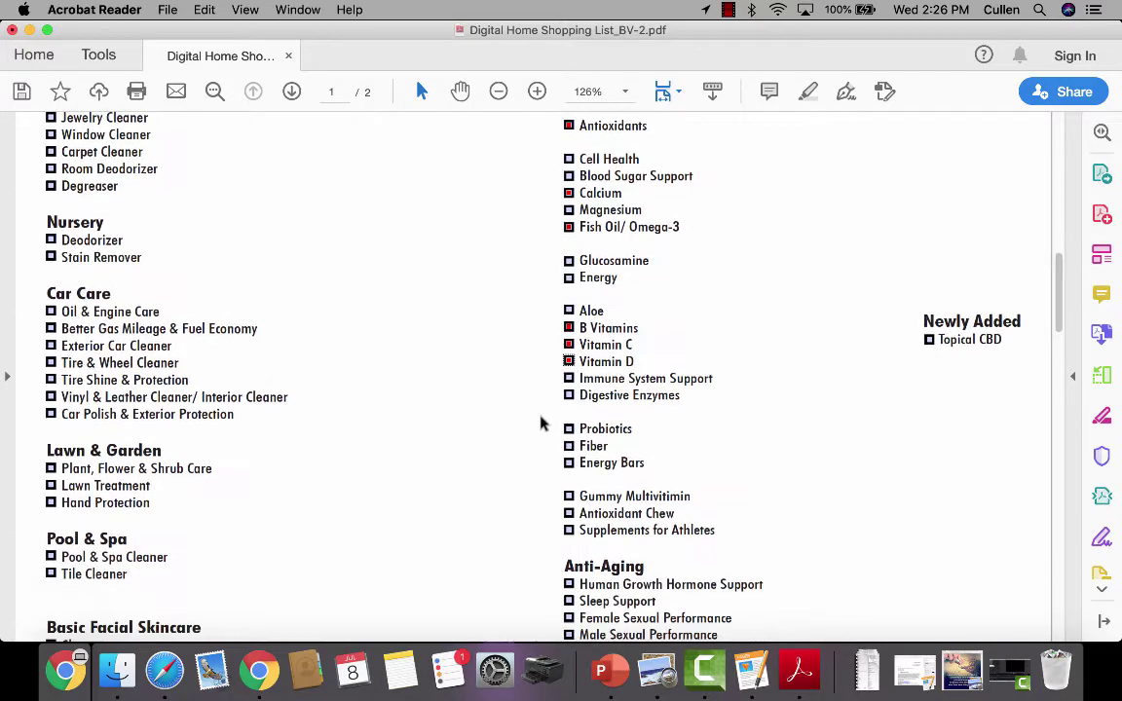
scroll(543, 422, up, 6)
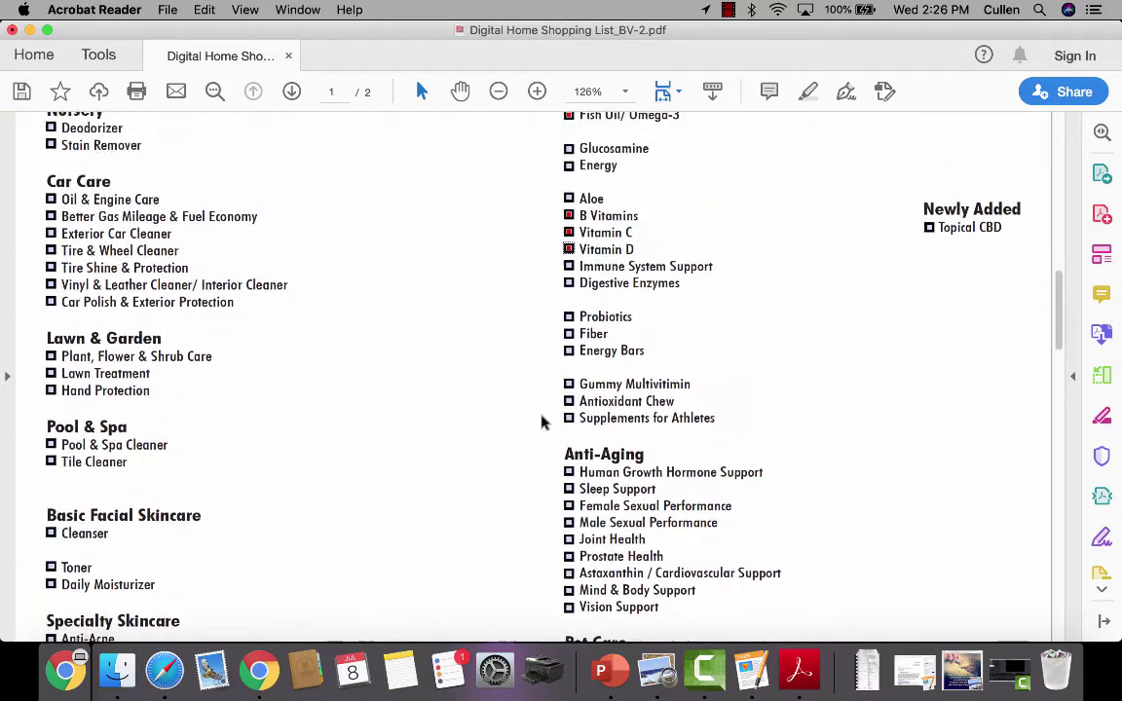
scroll(540, 422, up, 15)
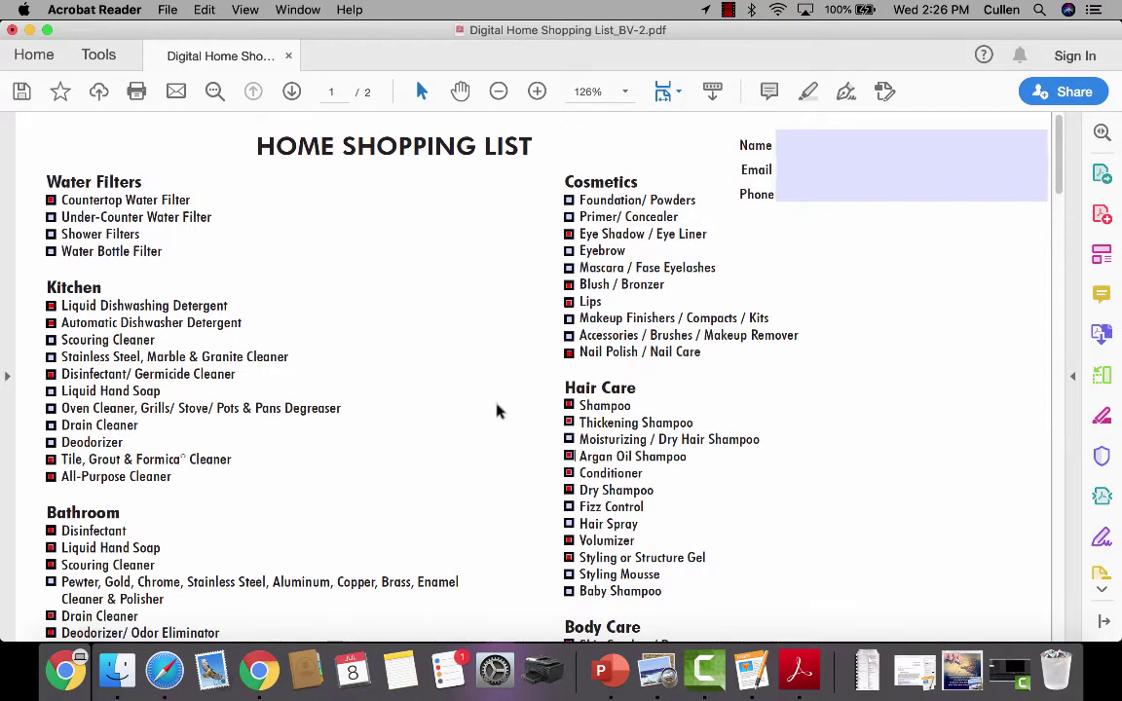
Step: Scroll down to page 2's conversion chart and tick Isotonix OPC-3
scroll(448, 391, down, 1)
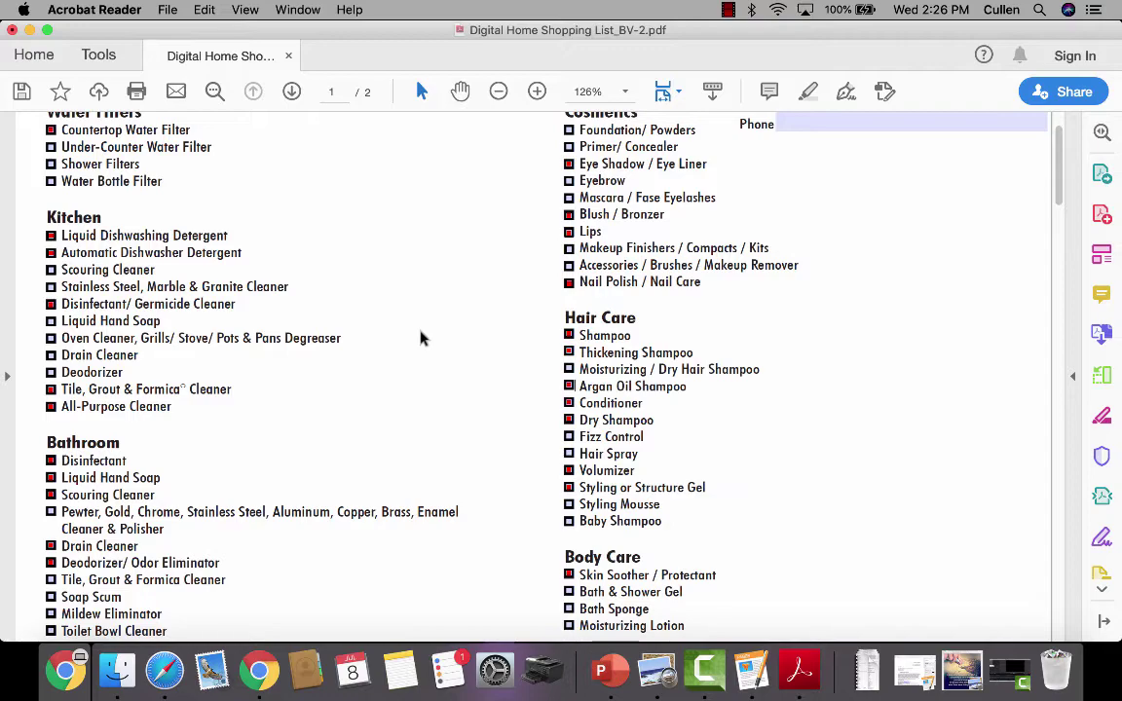
scroll(420, 338, down, 5)
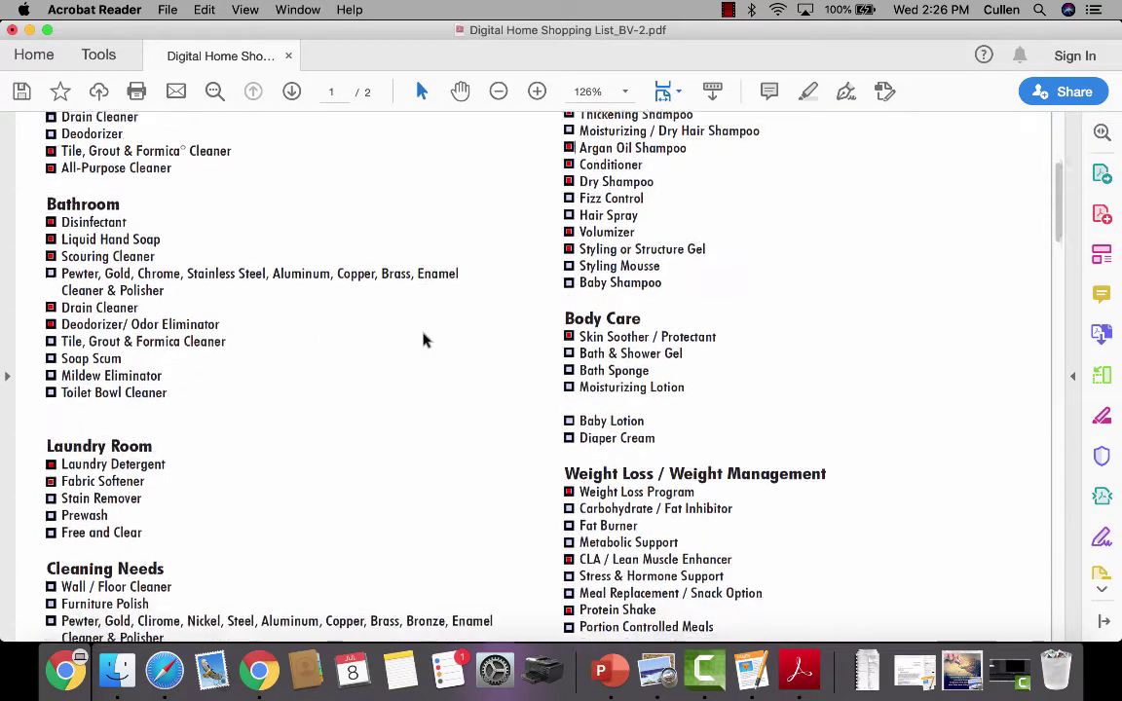
scroll(424, 339, down, 7)
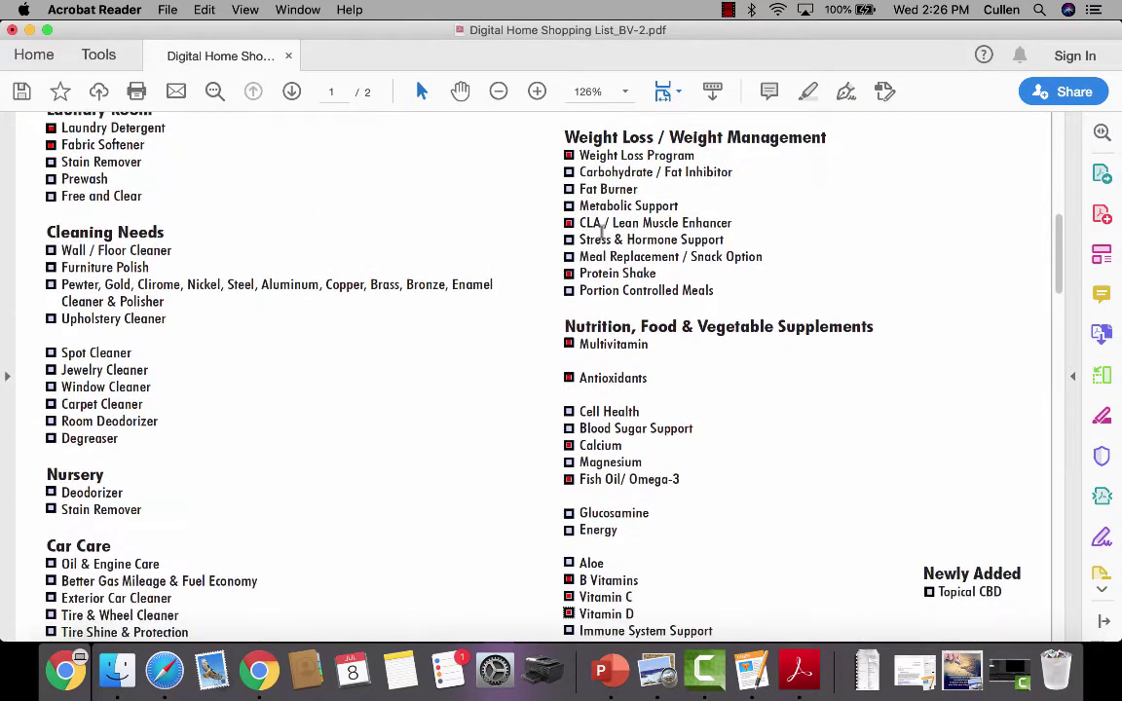
scroll(504, 355, down, 1)
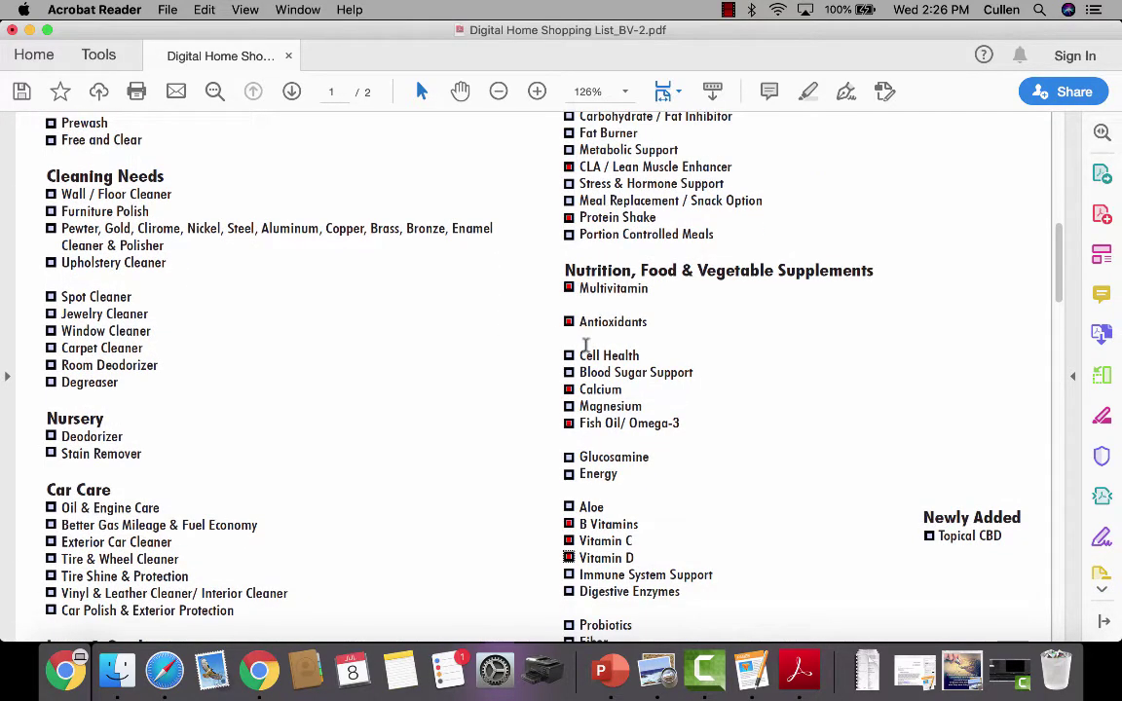
scroll(543, 392, down, 15)
scroll(543, 392, down, 15)
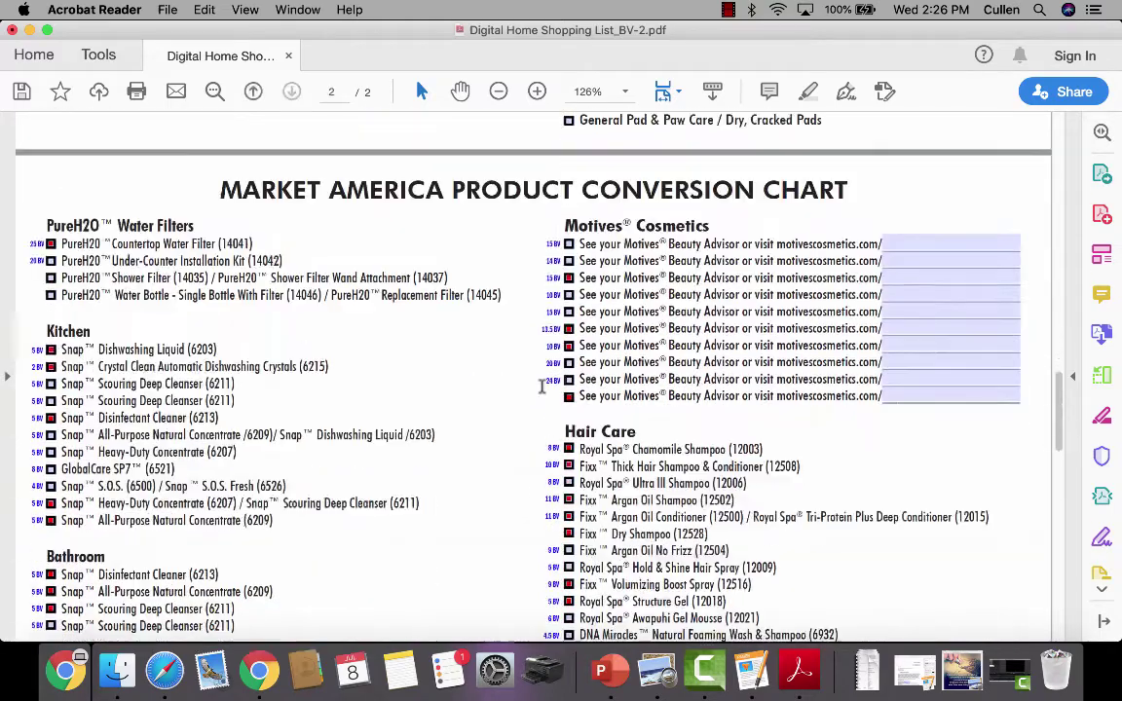
scroll(542, 387, down, 5)
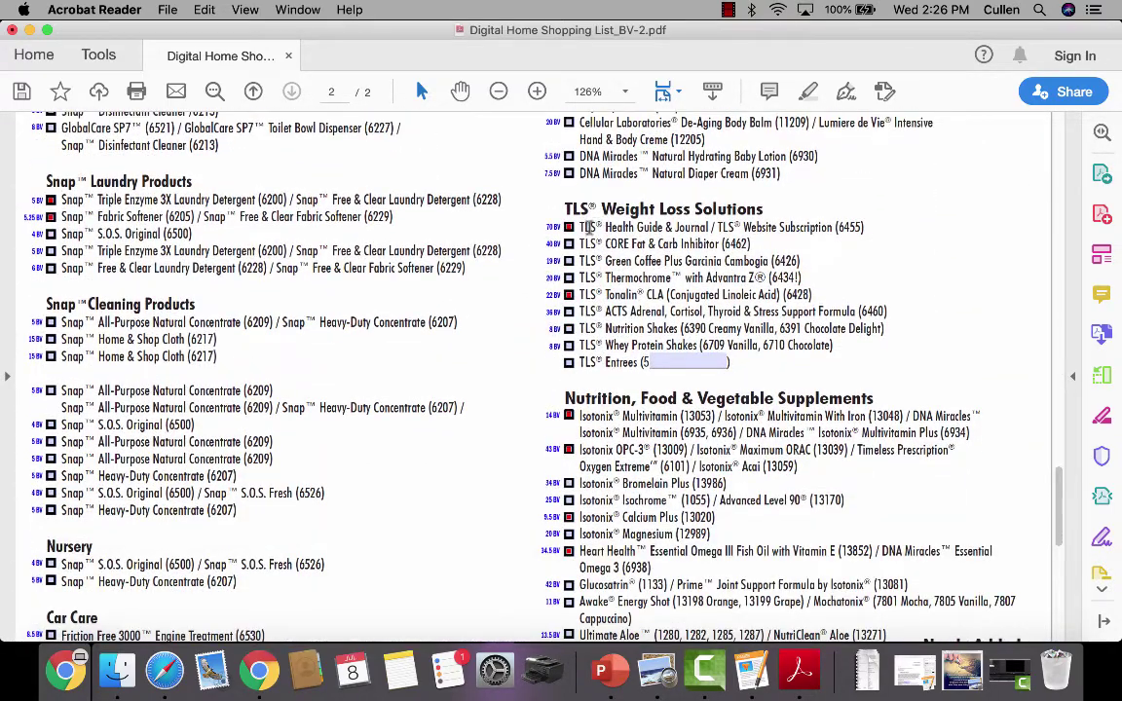
scroll(541, 308, down, 2)
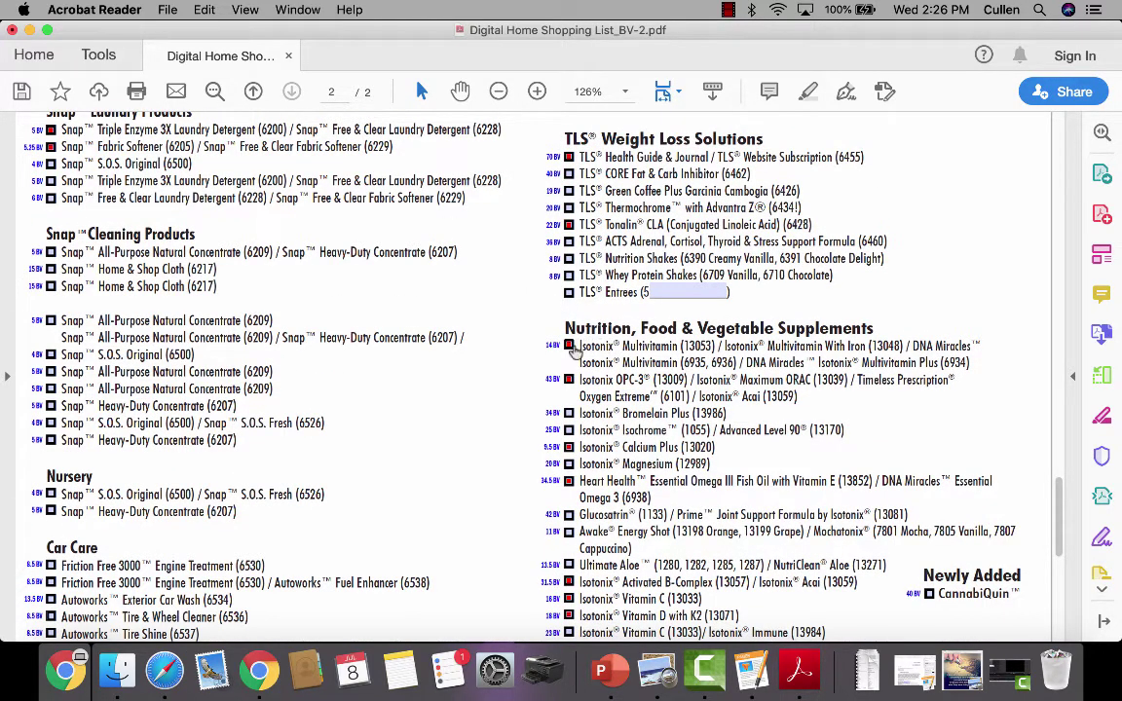
click(569, 380)
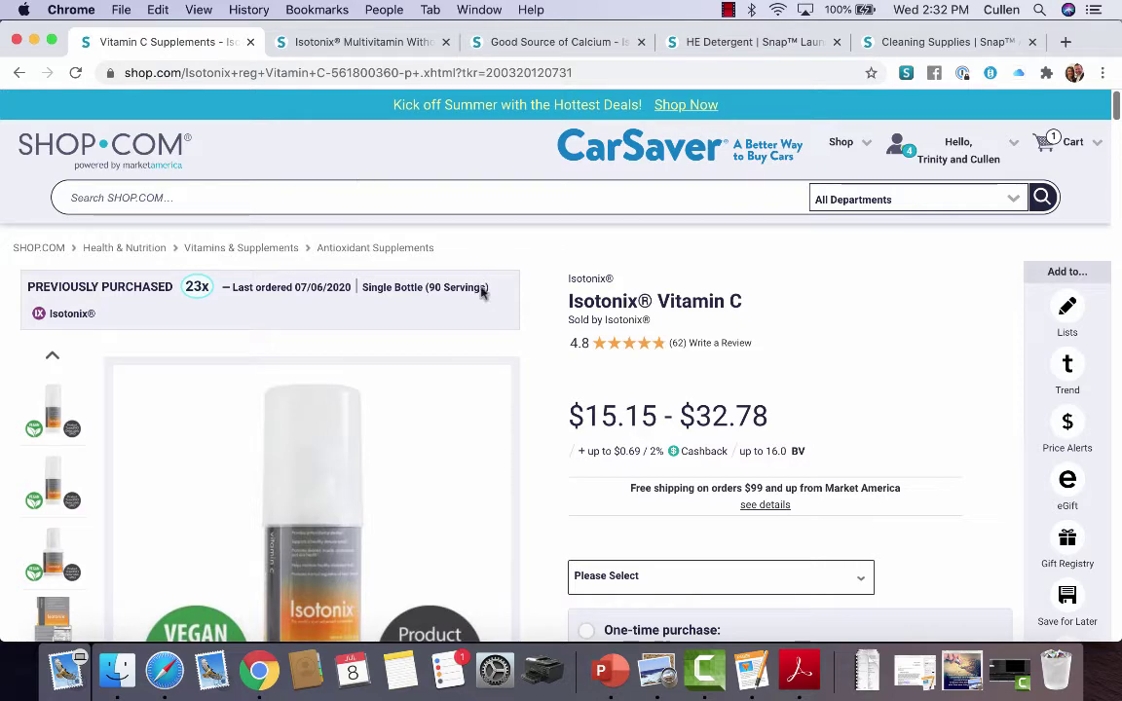
scroll(546, 339, down, 4)
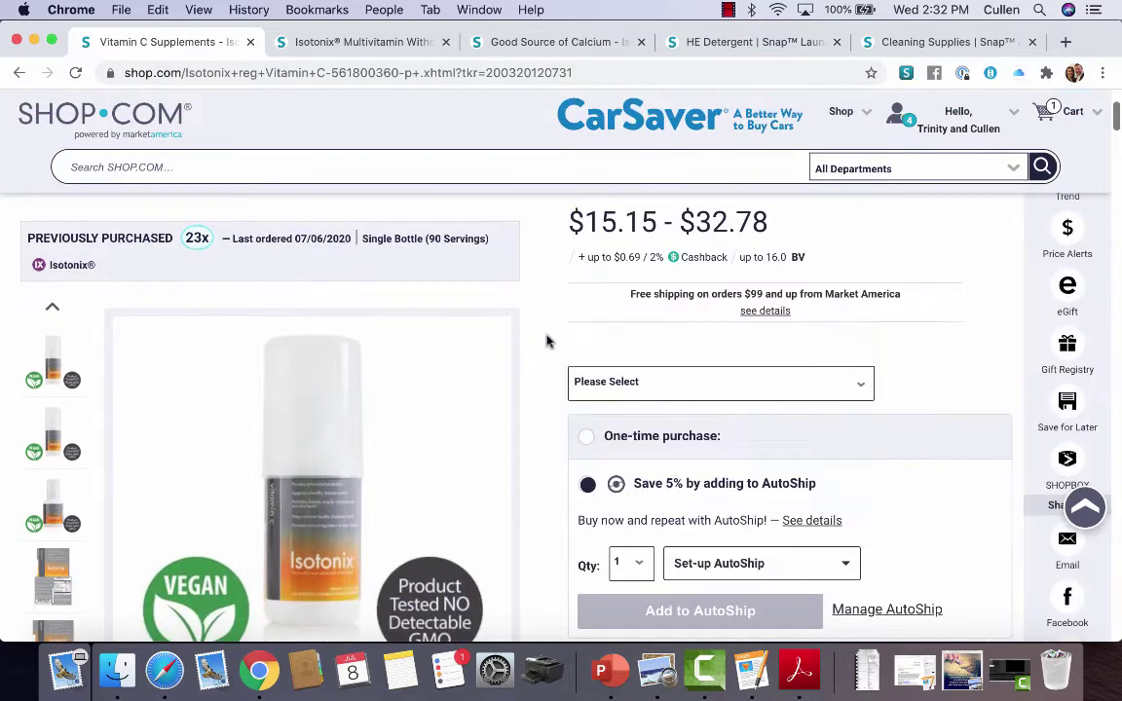
scroll(422, 380, down, 8)
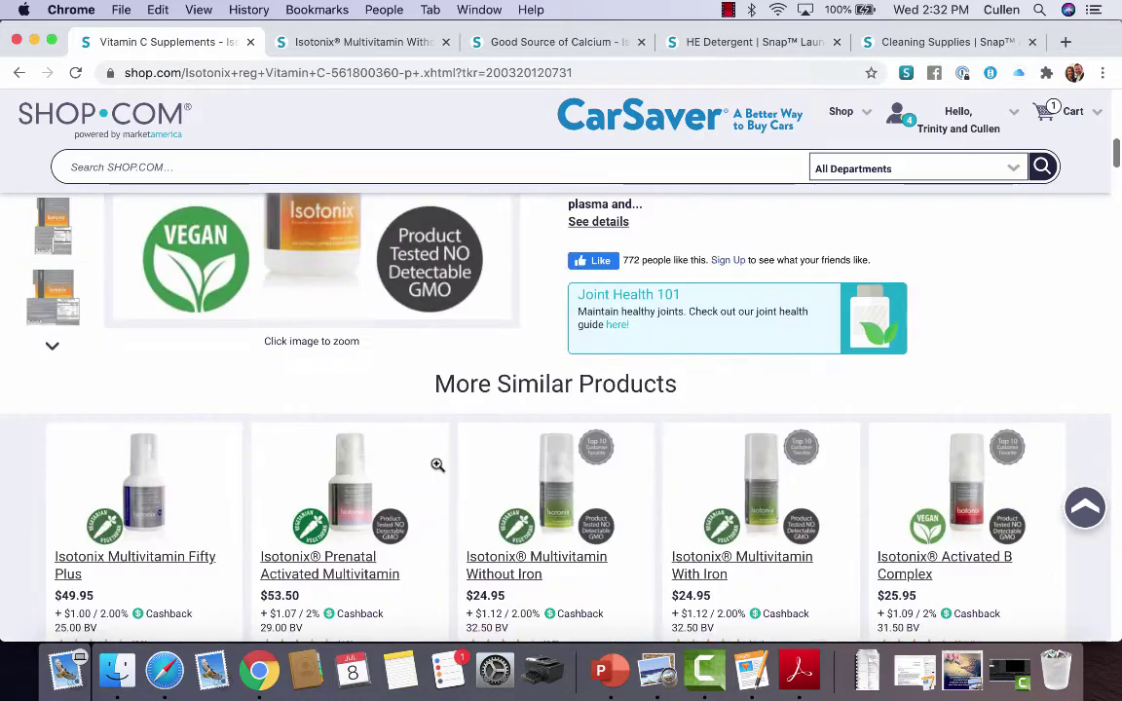
scroll(438, 466, down, 10)
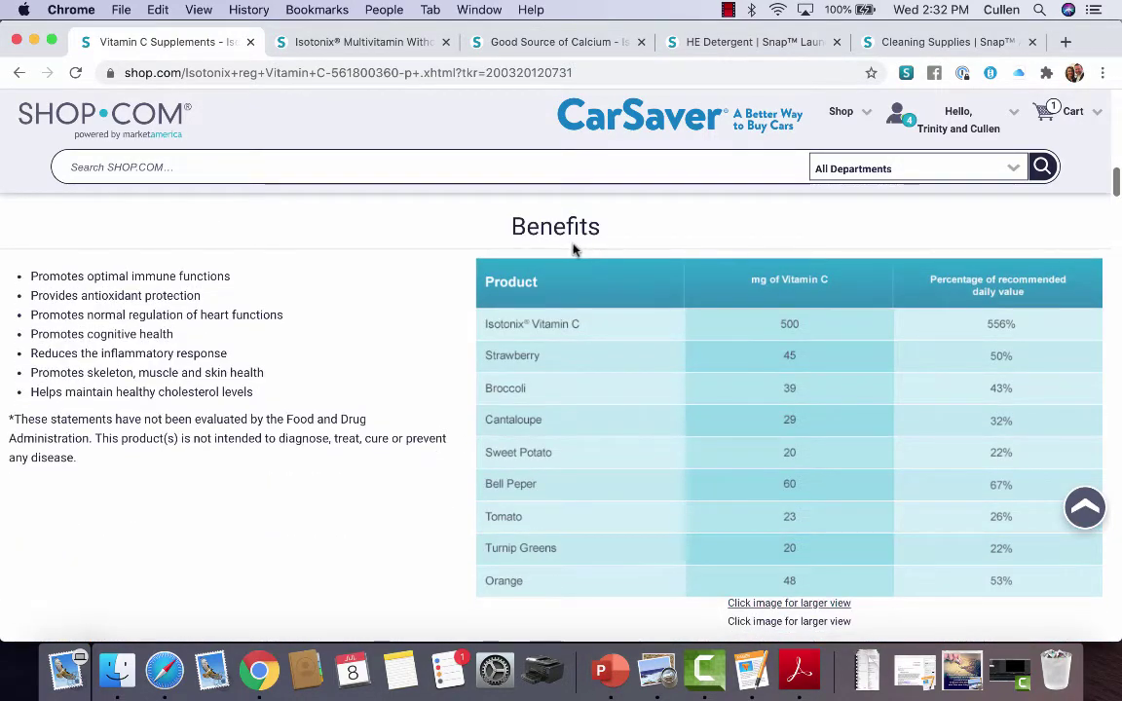
scroll(484, 451, down, 1)
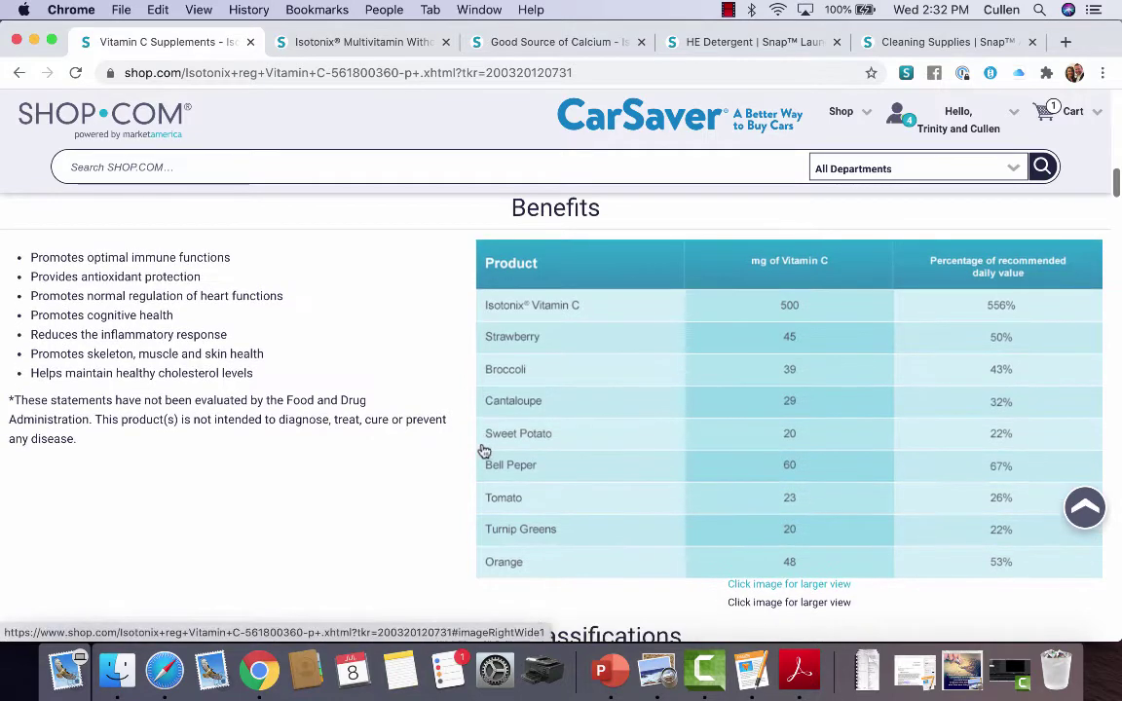
scroll(826, 370, down, 1)
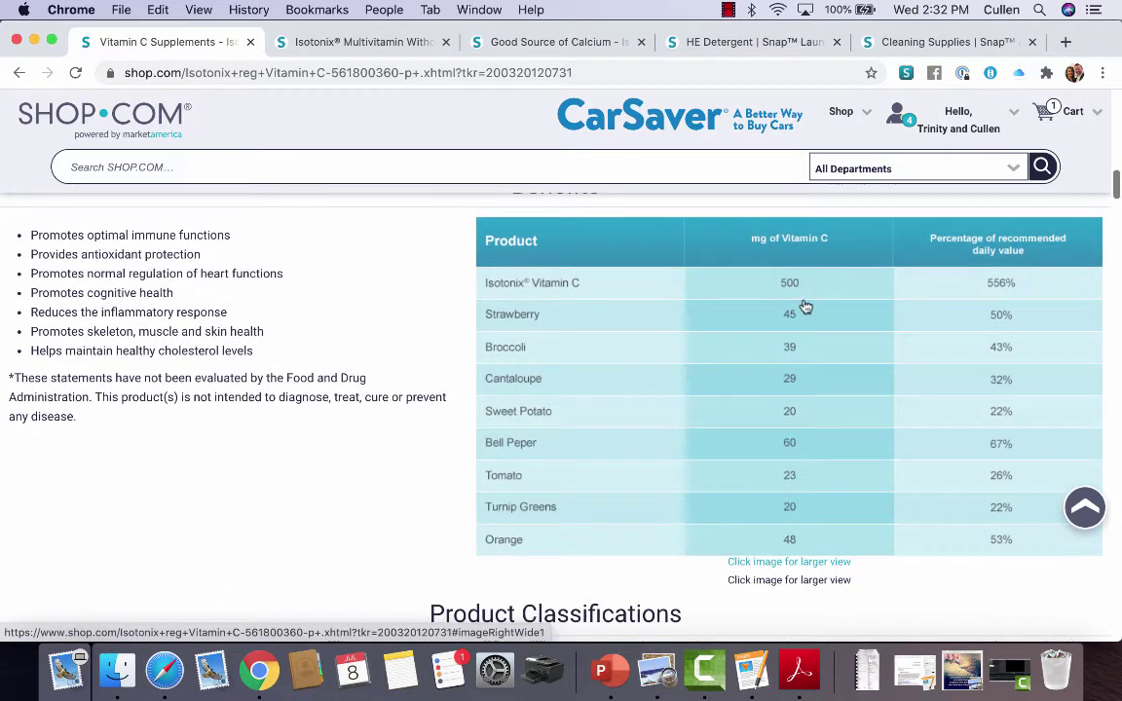
scroll(375, 418, down, 5)
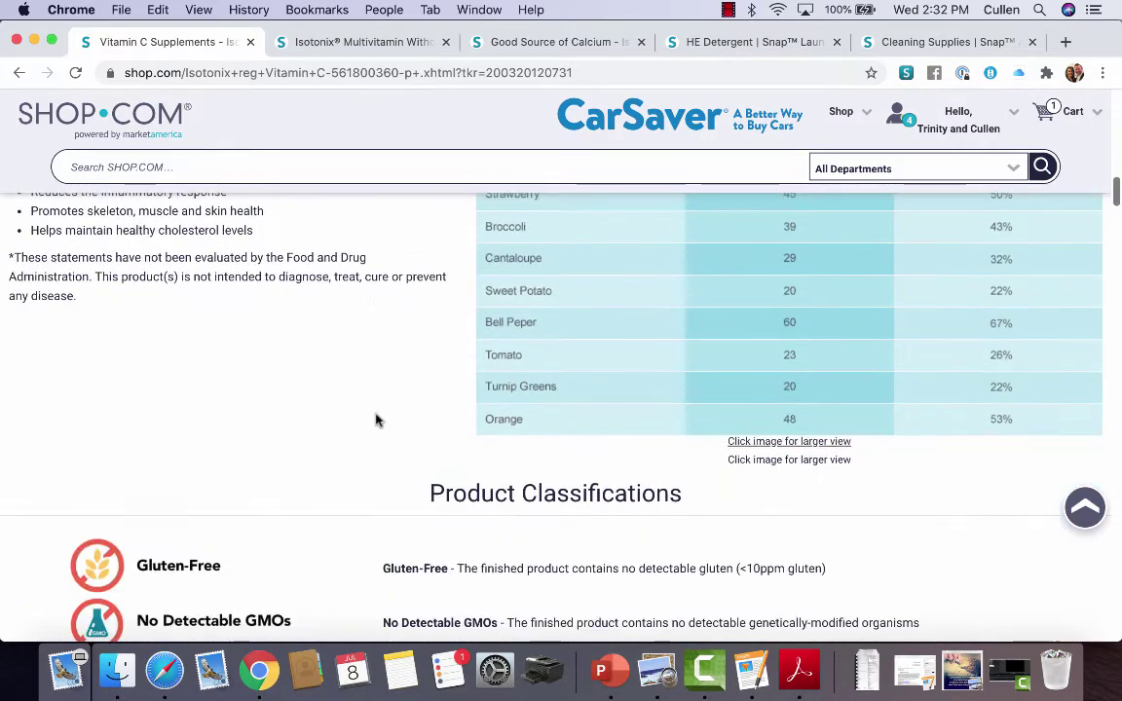
scroll(376, 420, down, 15)
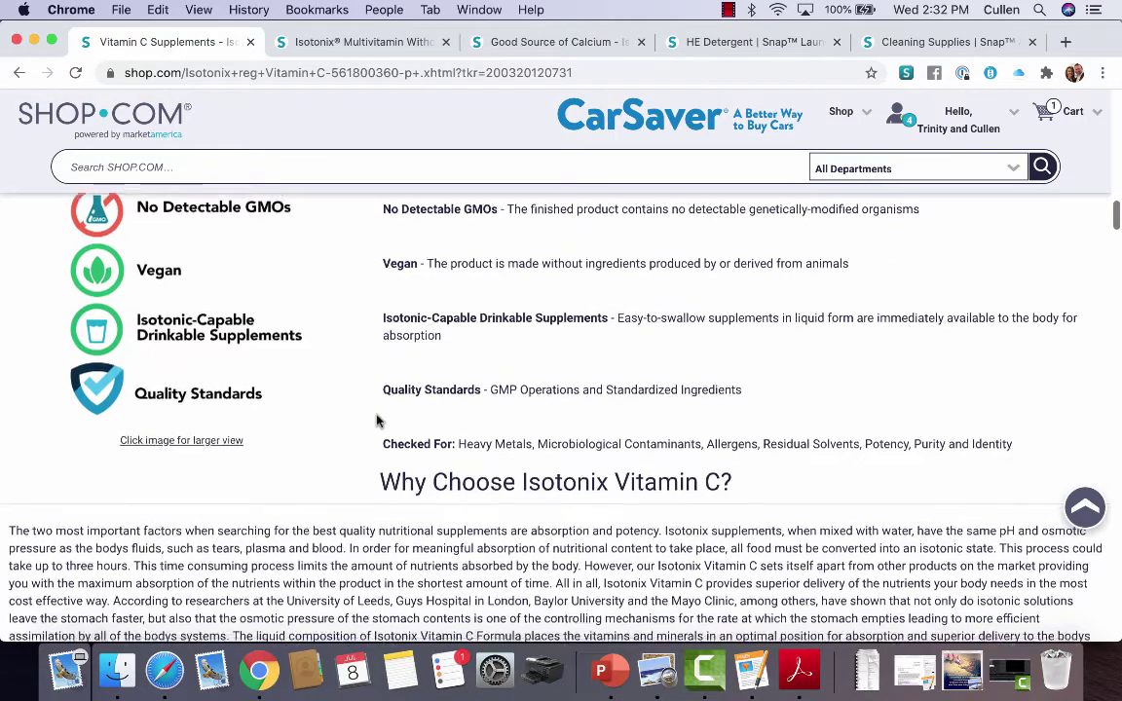
scroll(379, 420, down, 10)
scroll(376, 421, down, 10)
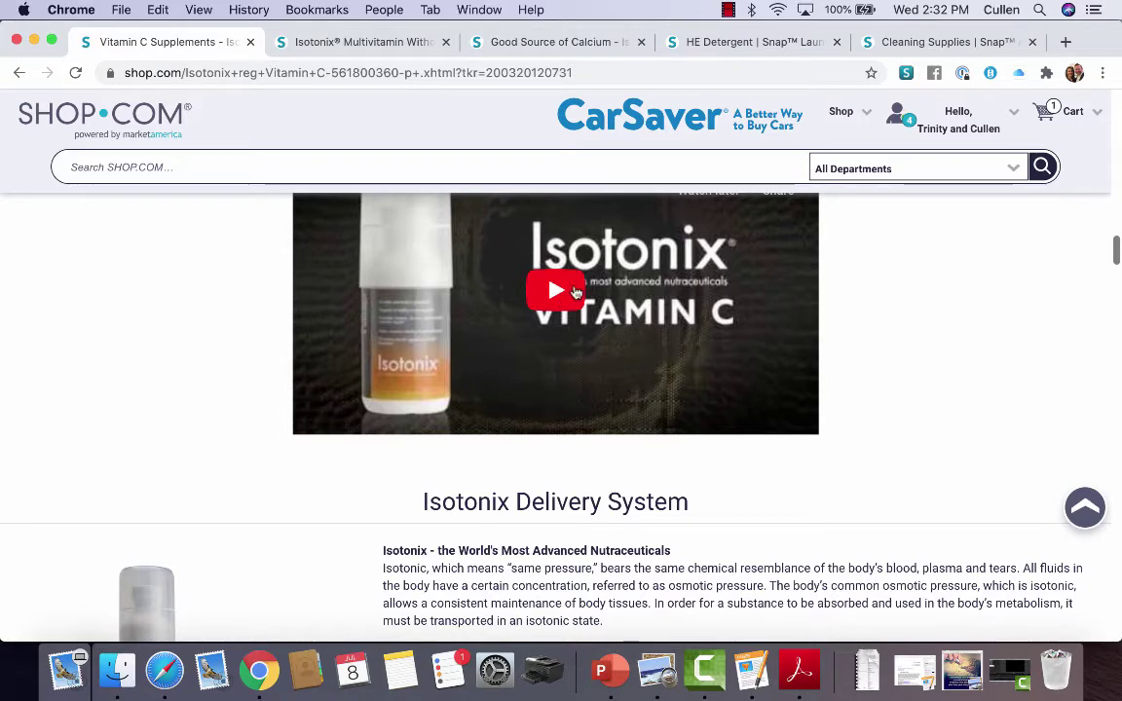
scroll(570, 343, down, 20)
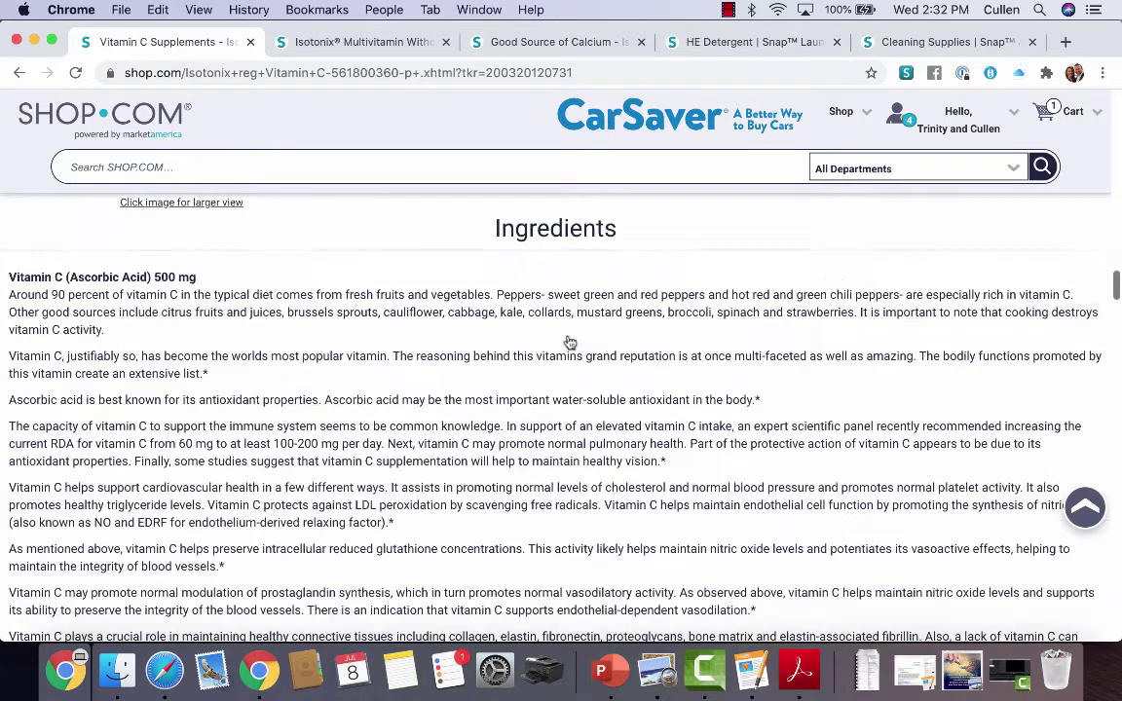
Step: Switch to the Isotonix Multivitamin Without Iron tab and read its Ingredients, FAQs and Science sections
click(370, 43)
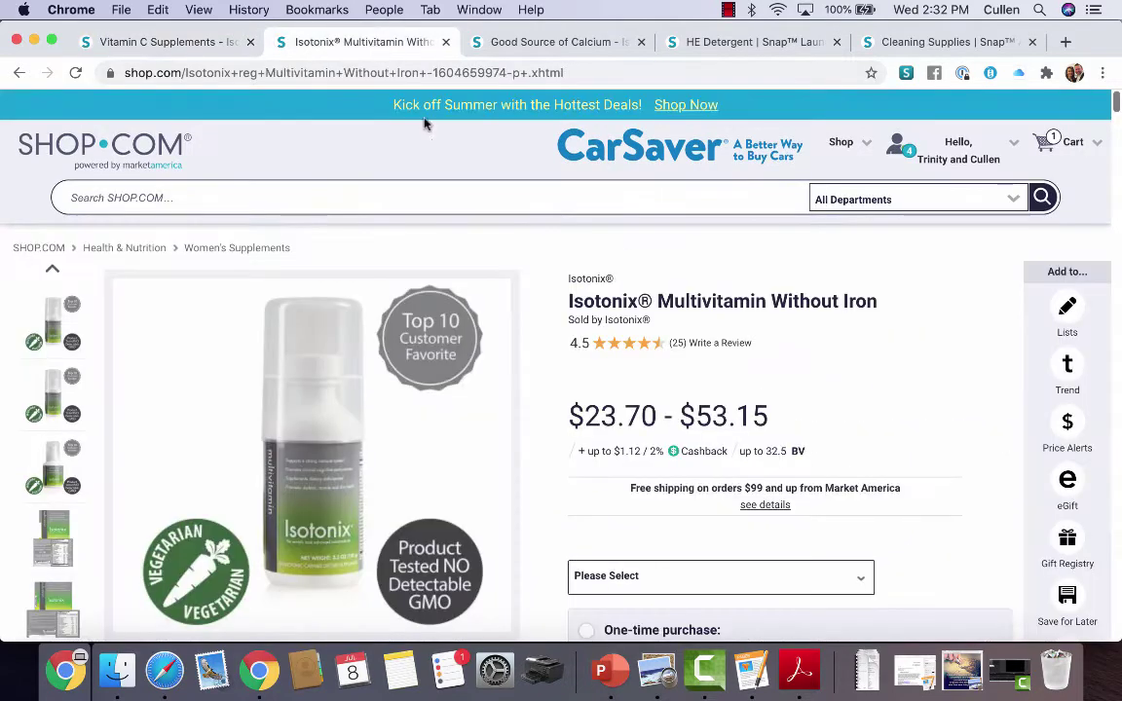
scroll(491, 331, down, 8)
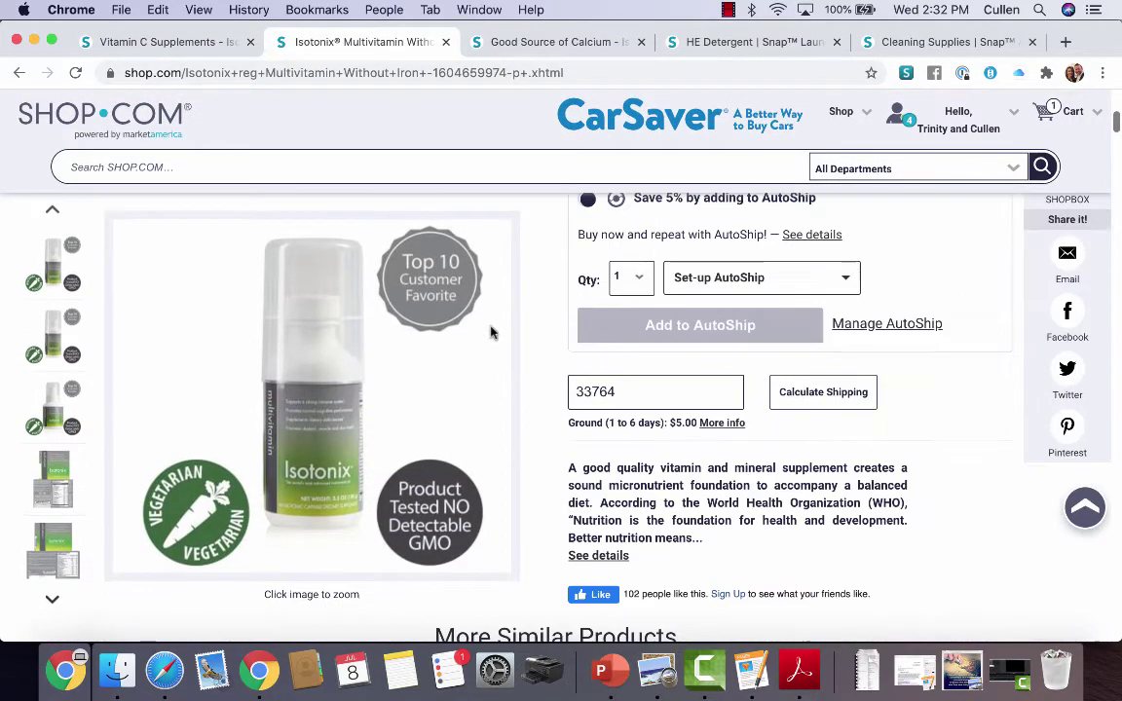
scroll(491, 333, down, 10)
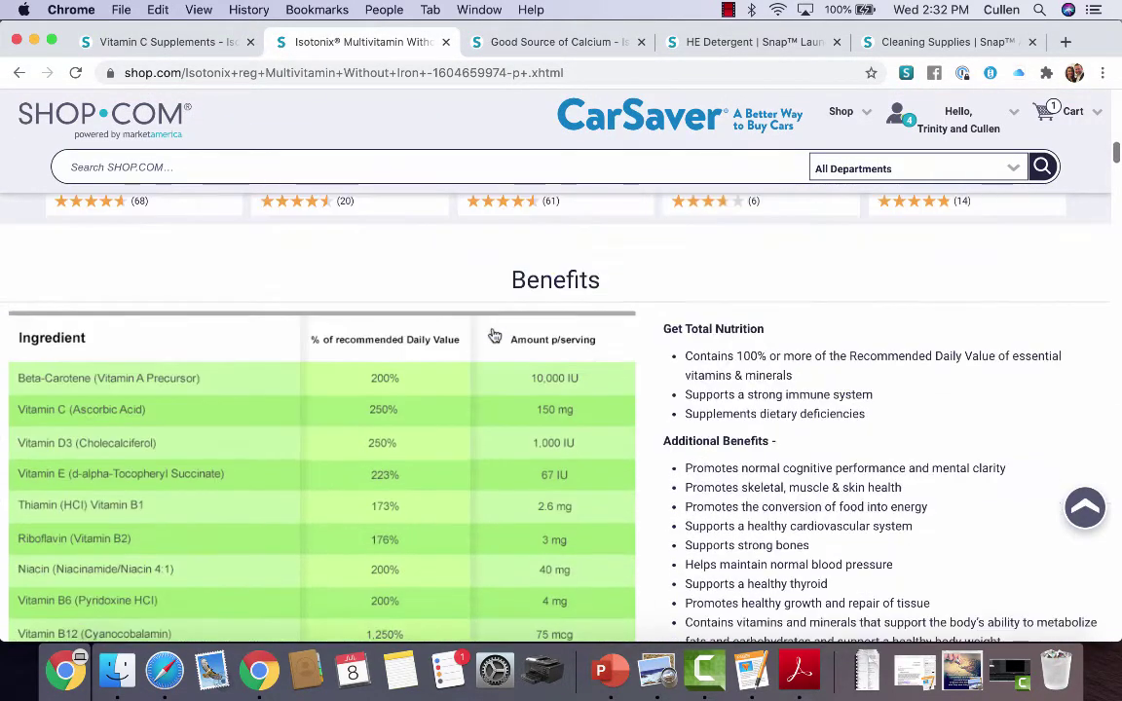
scroll(495, 336, down, 2)
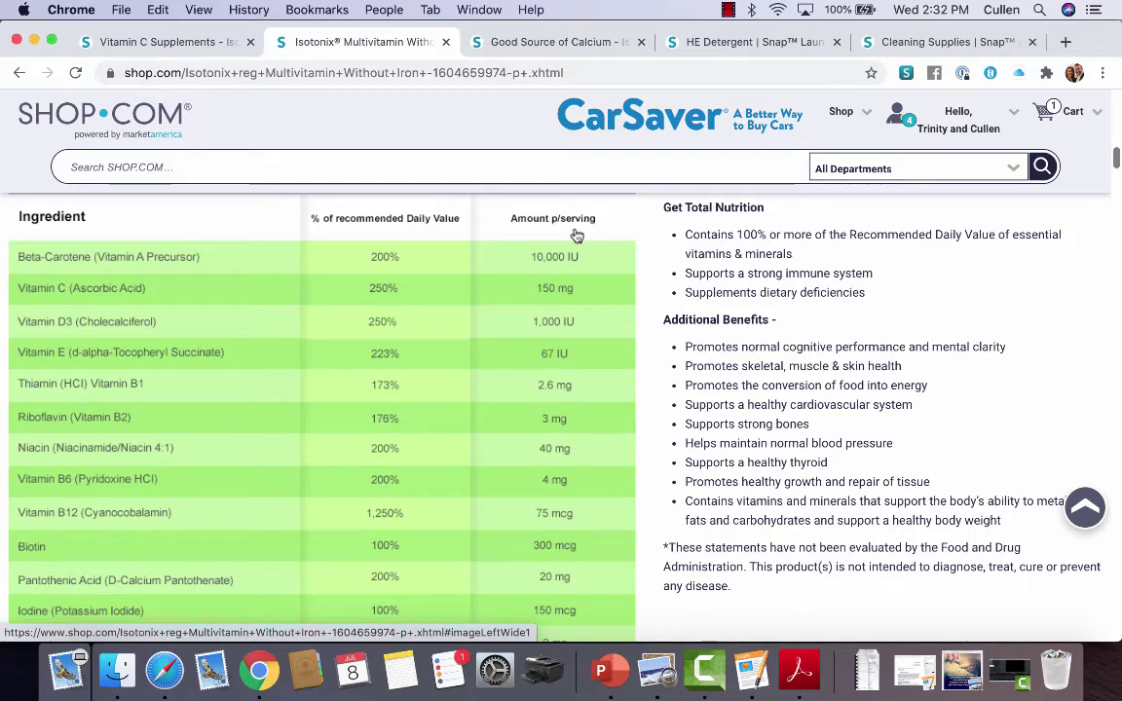
scroll(678, 253, down, 10)
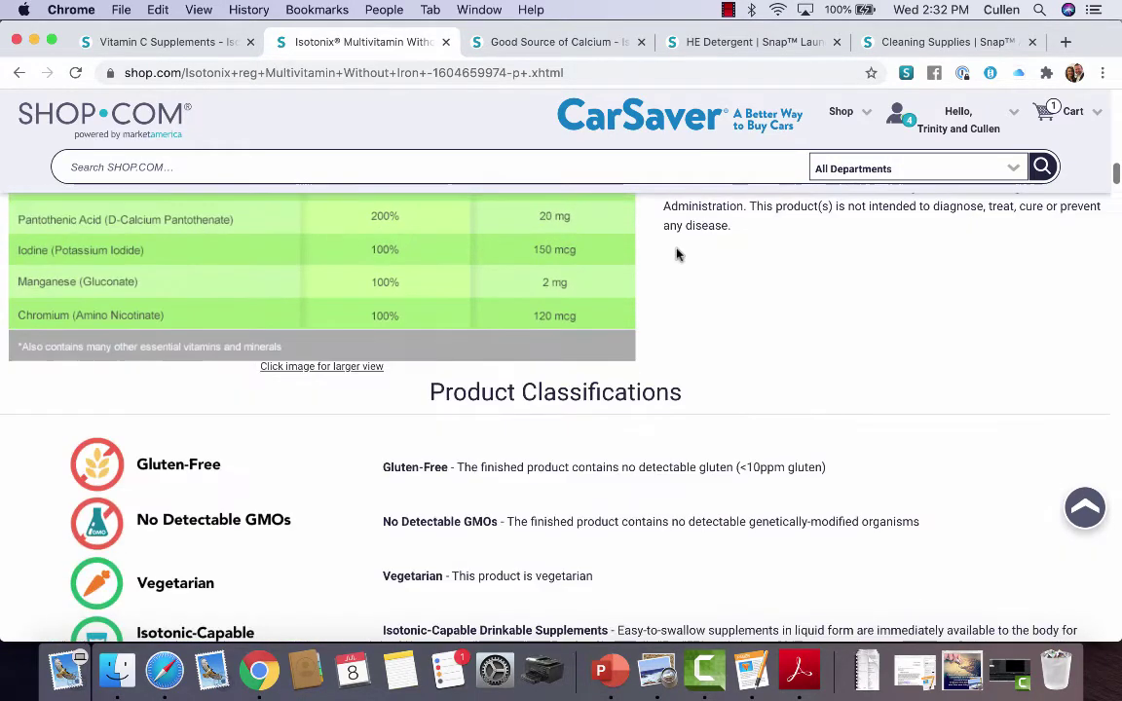
scroll(678, 253, down, 5)
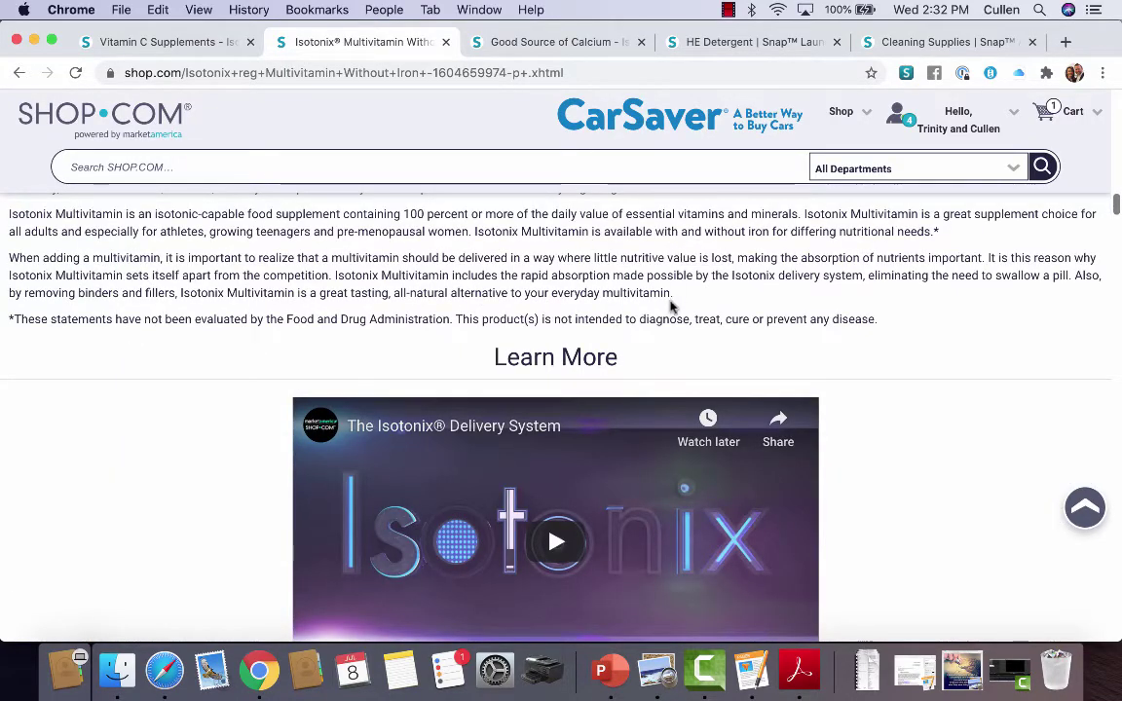
scroll(671, 303, down, 2)
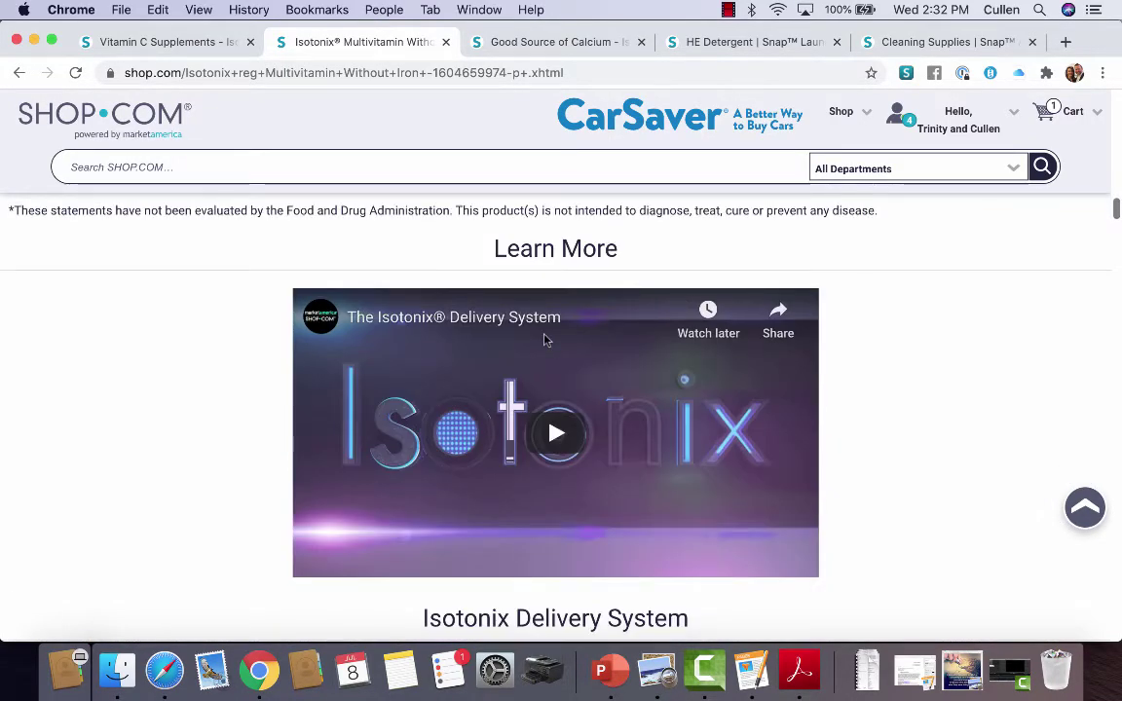
scroll(545, 339, down, 3)
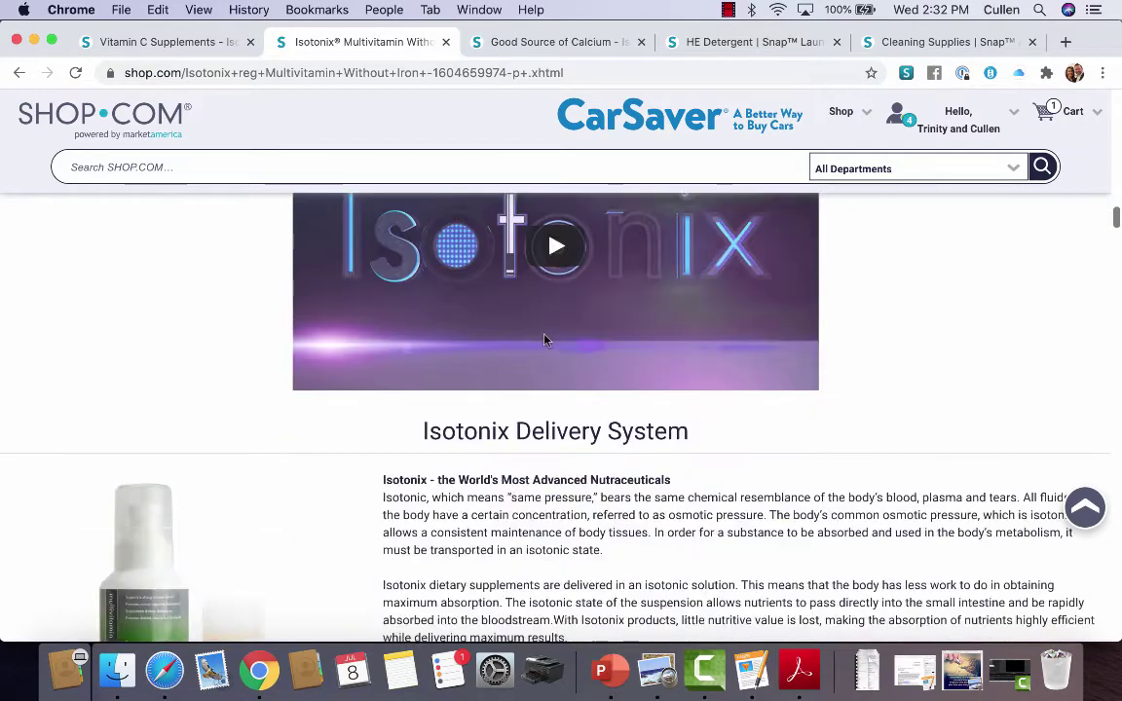
scroll(546, 339, down, 3)
scroll(545, 339, down, 5)
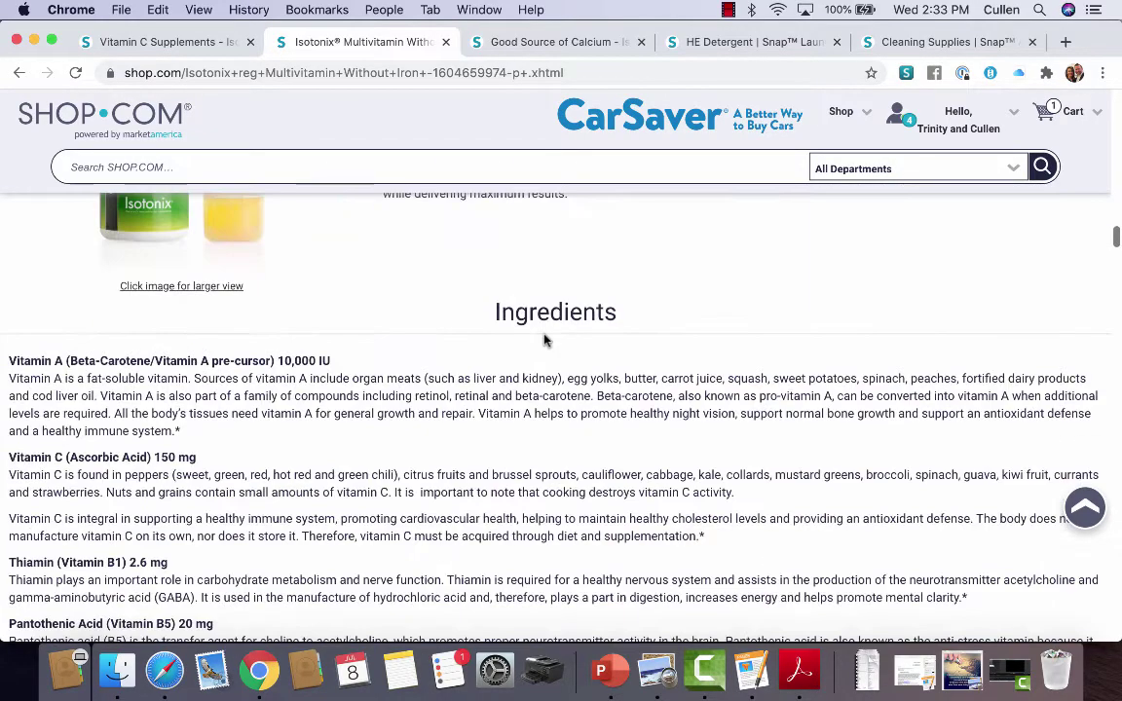
Step: Return to the top of the multivitamin page to its 4.5-star rating summary
scroll(546, 339, up, 1)
scroll(544, 339, up, 1)
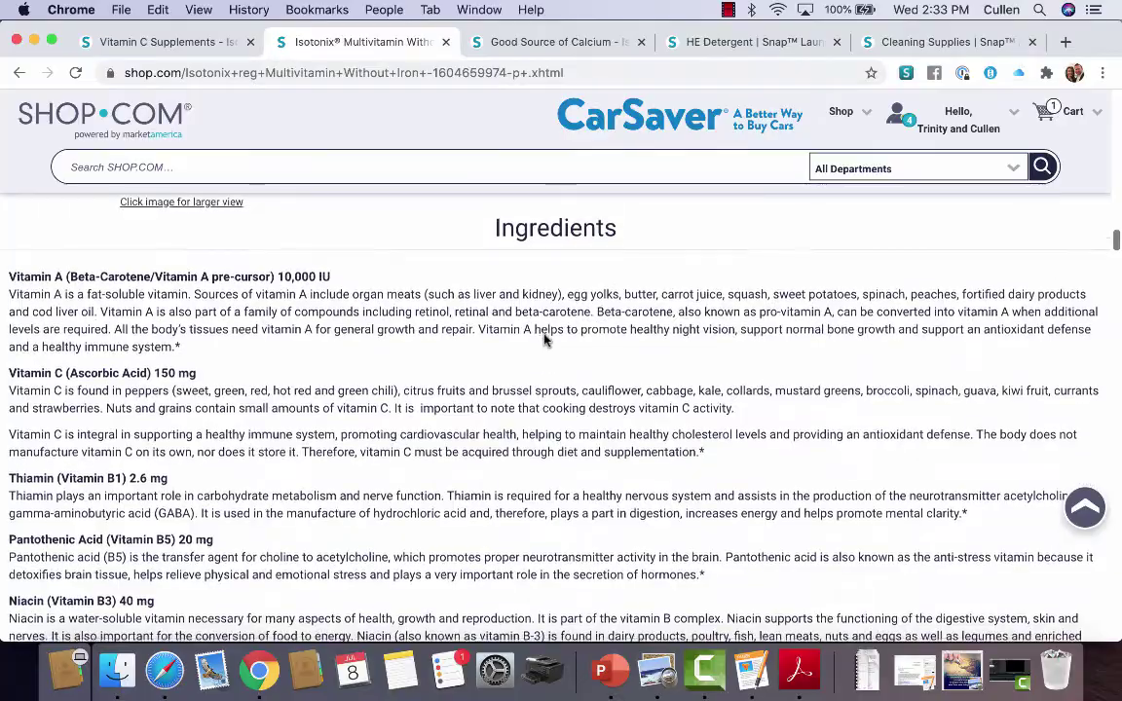
scroll(544, 339, down, 10)
scroll(545, 339, down, 20)
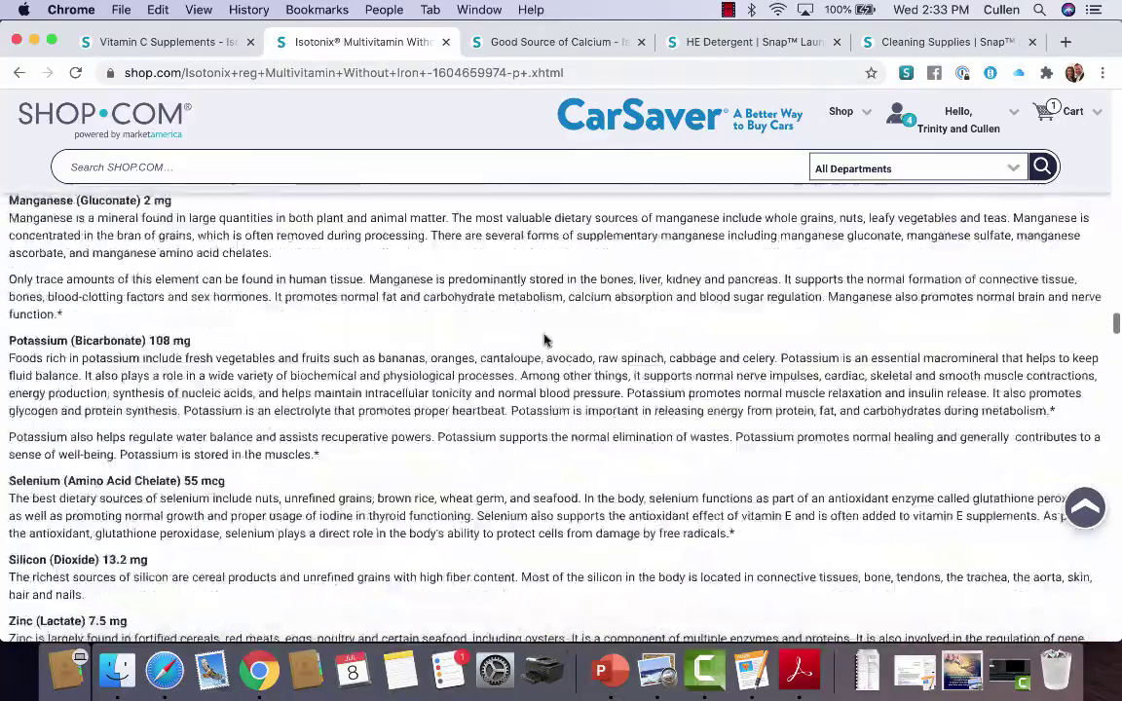
scroll(545, 339, up, 4)
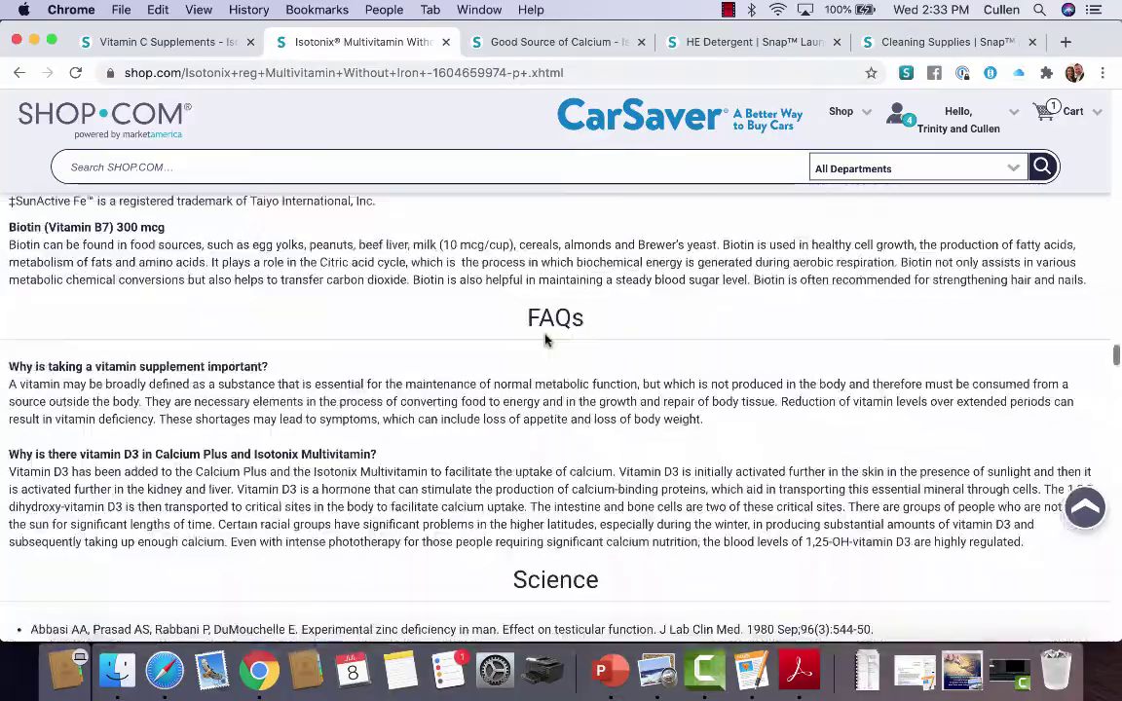
scroll(544, 339, down, 12)
scroll(545, 334, down, 6)
scroll(544, 334, up, 20)
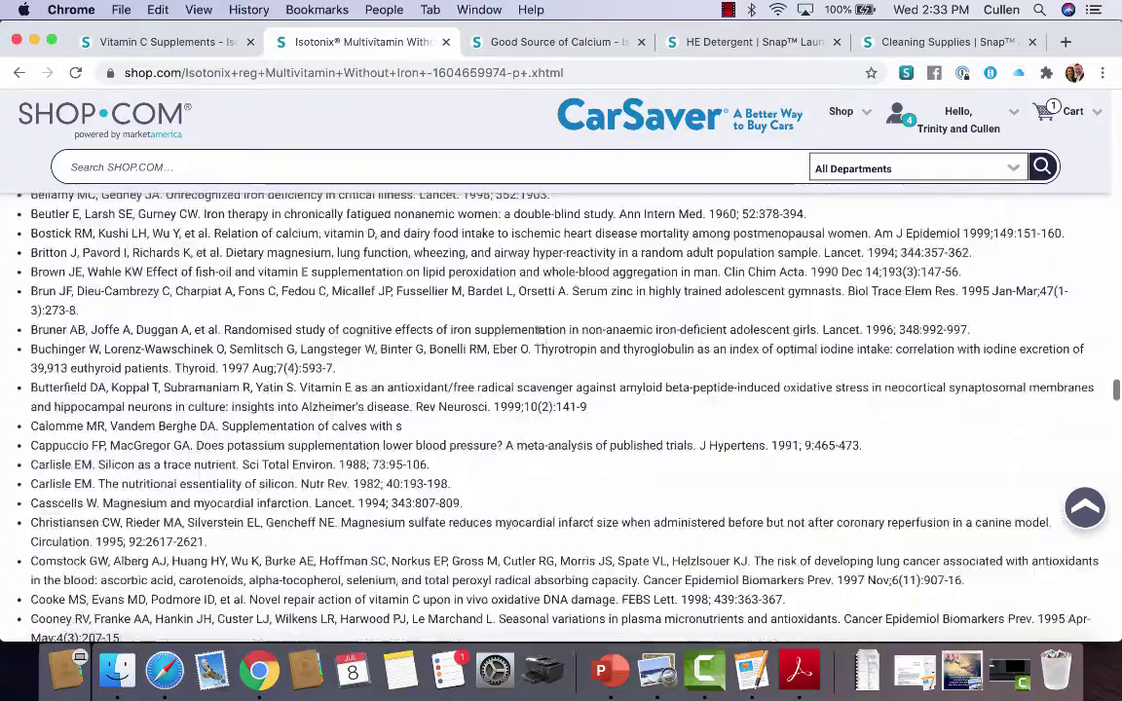
scroll(534, 334, up, 20)
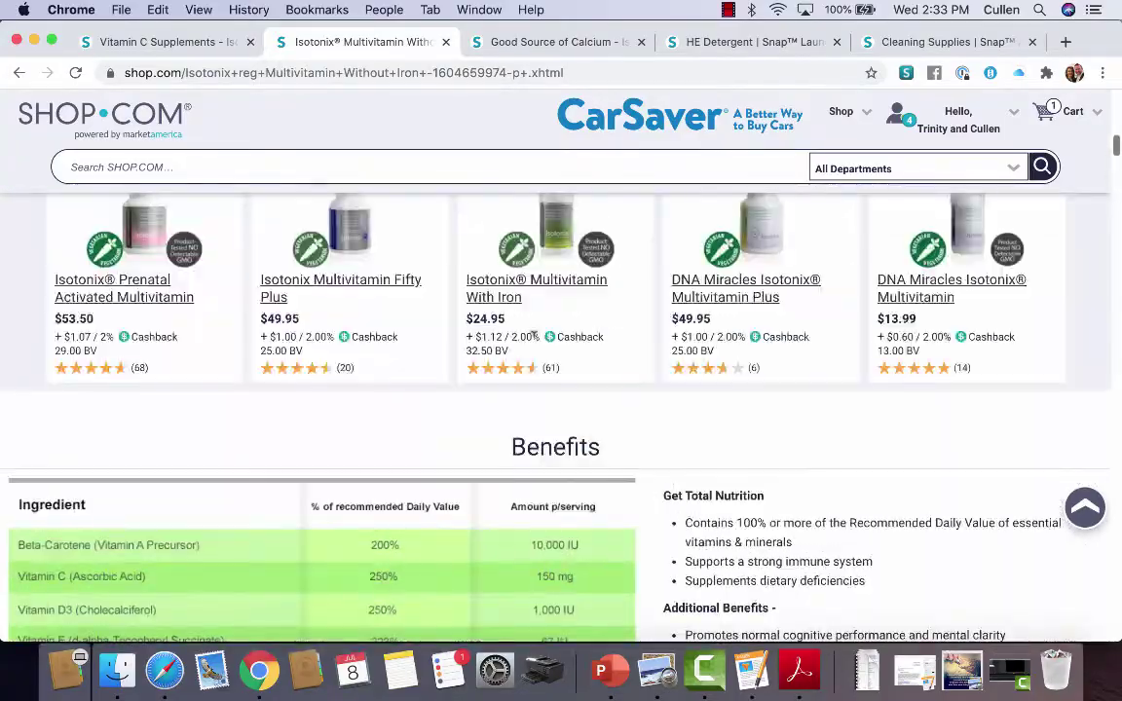
scroll(534, 334, up, 3)
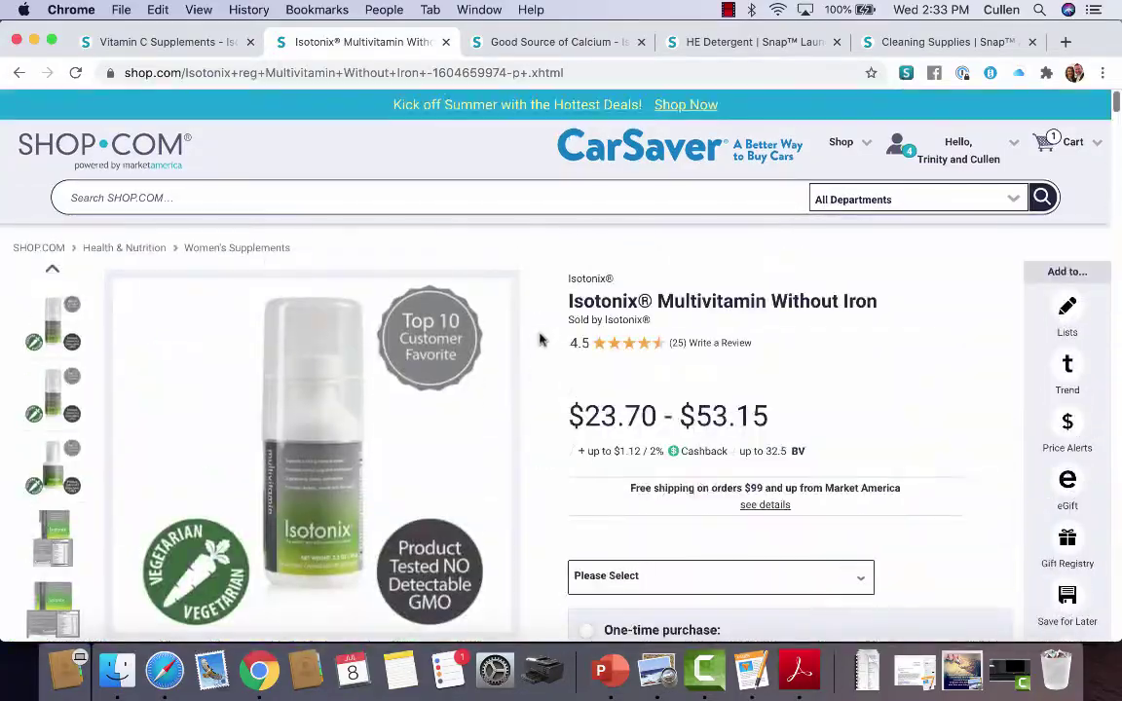
mouse_move(629, 346)
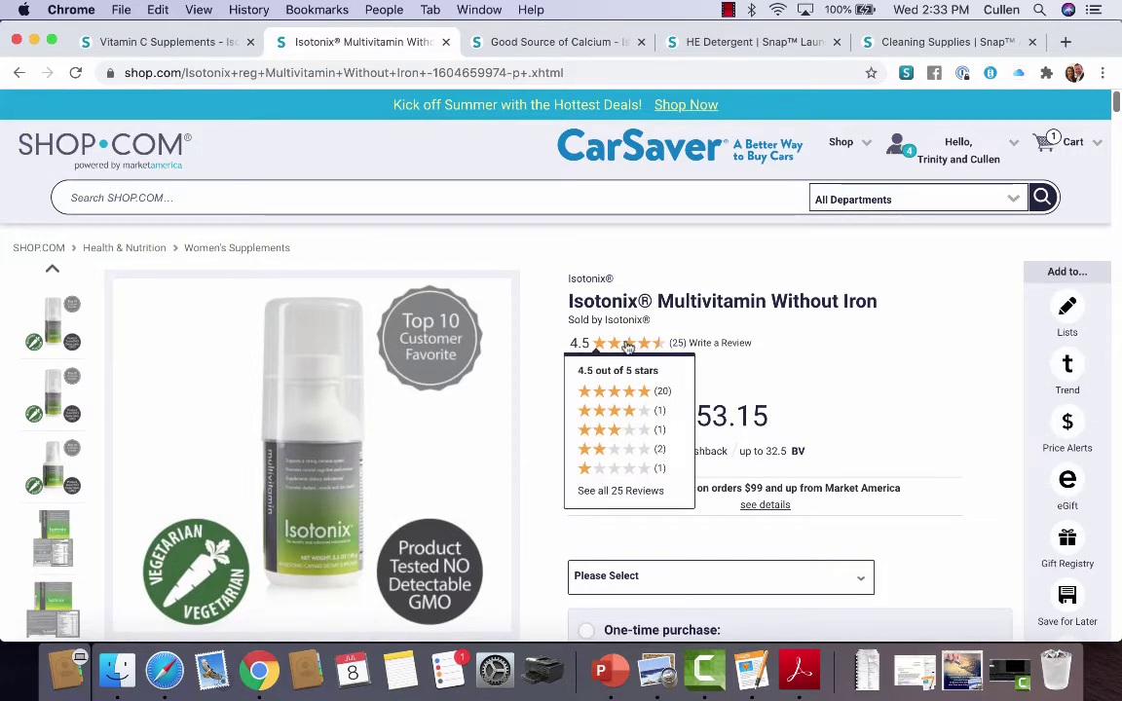
Step: Switch to the Isotonix Calcium Plus tab and read Benefits, Why Choose, the video and Ingredients
click(526, 44)
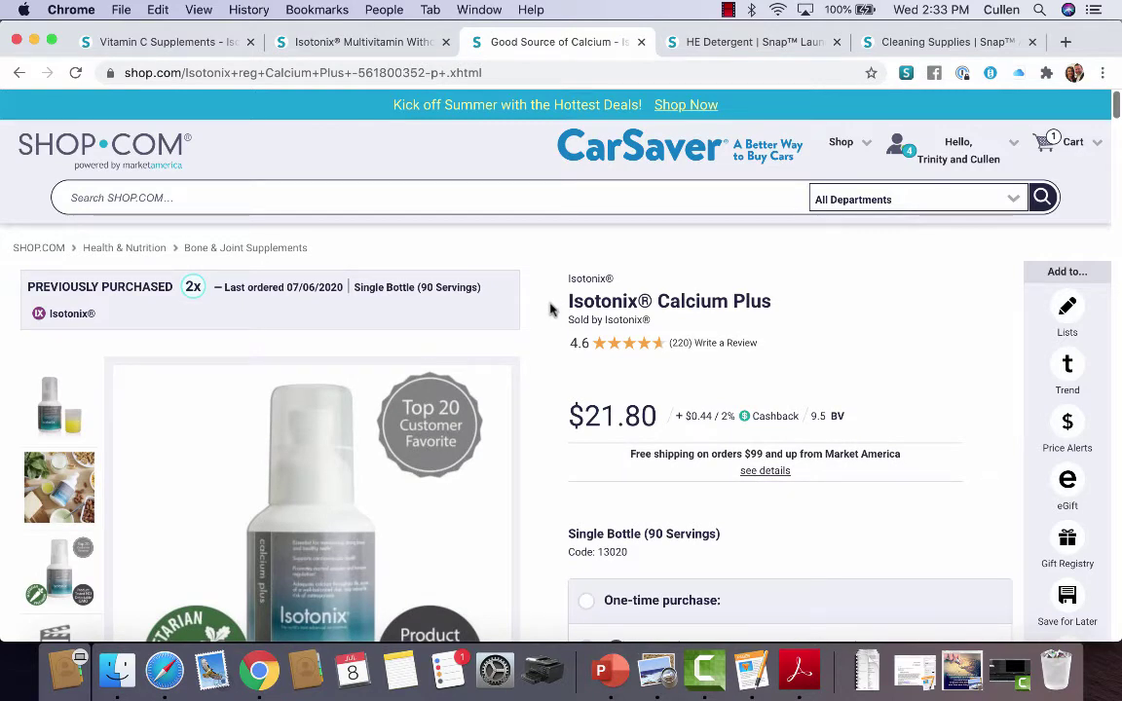
scroll(550, 309, down, 15)
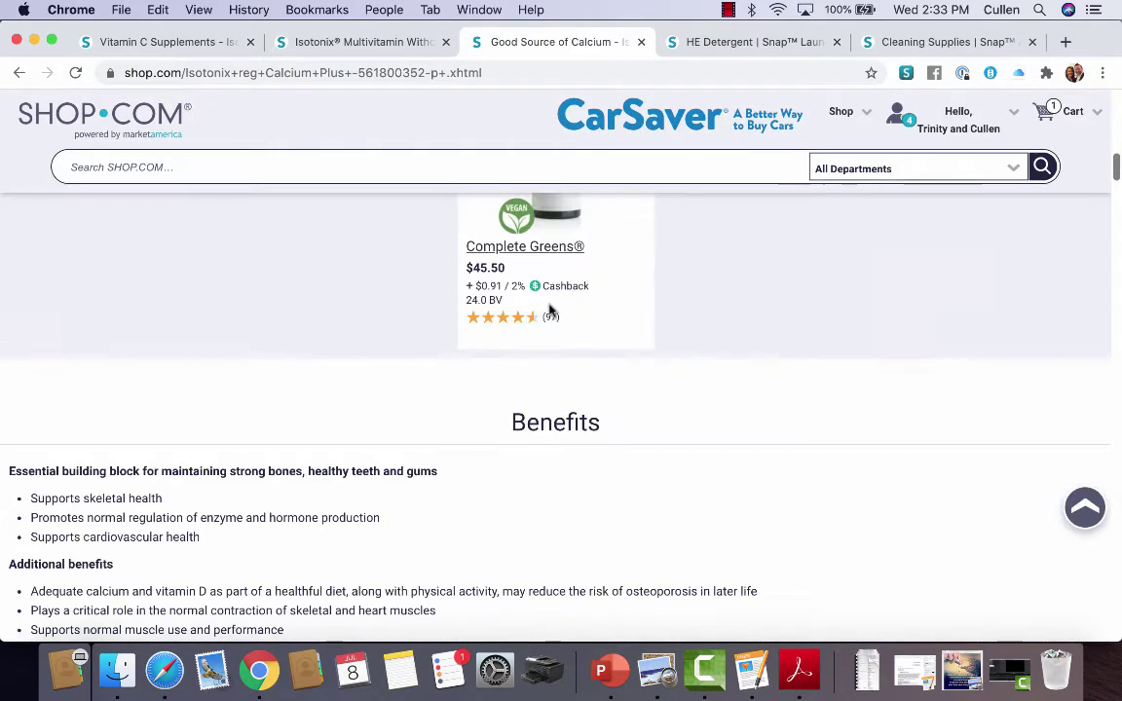
scroll(550, 310, down, 15)
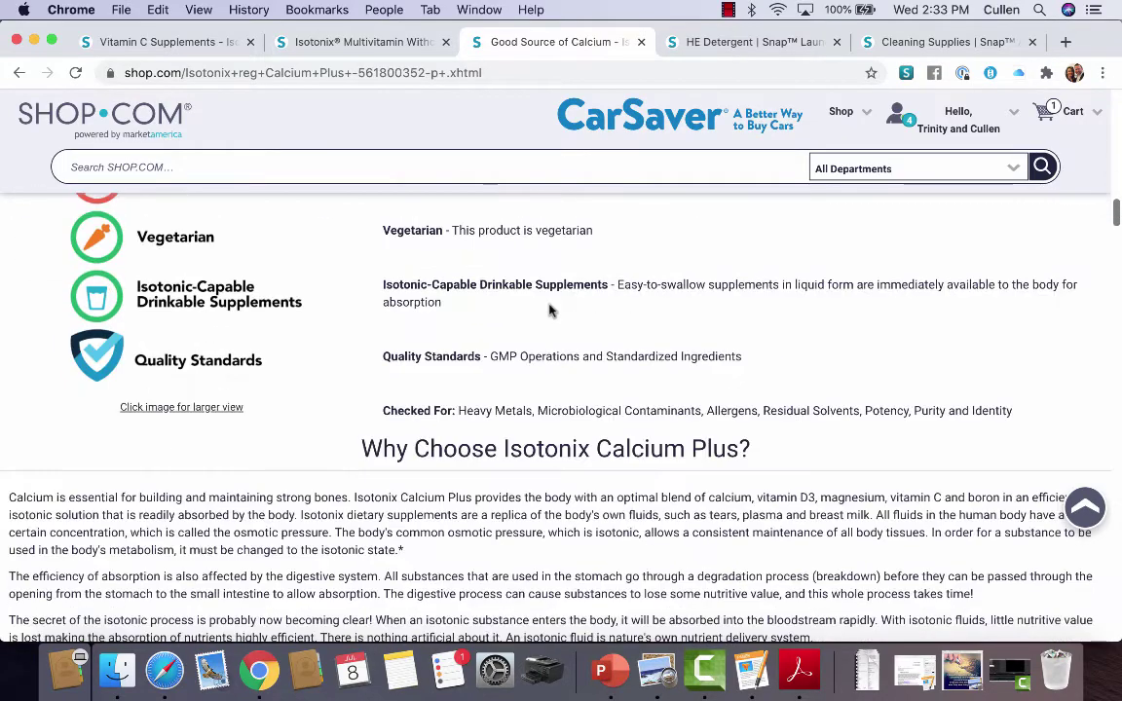
scroll(550, 310, down, 2)
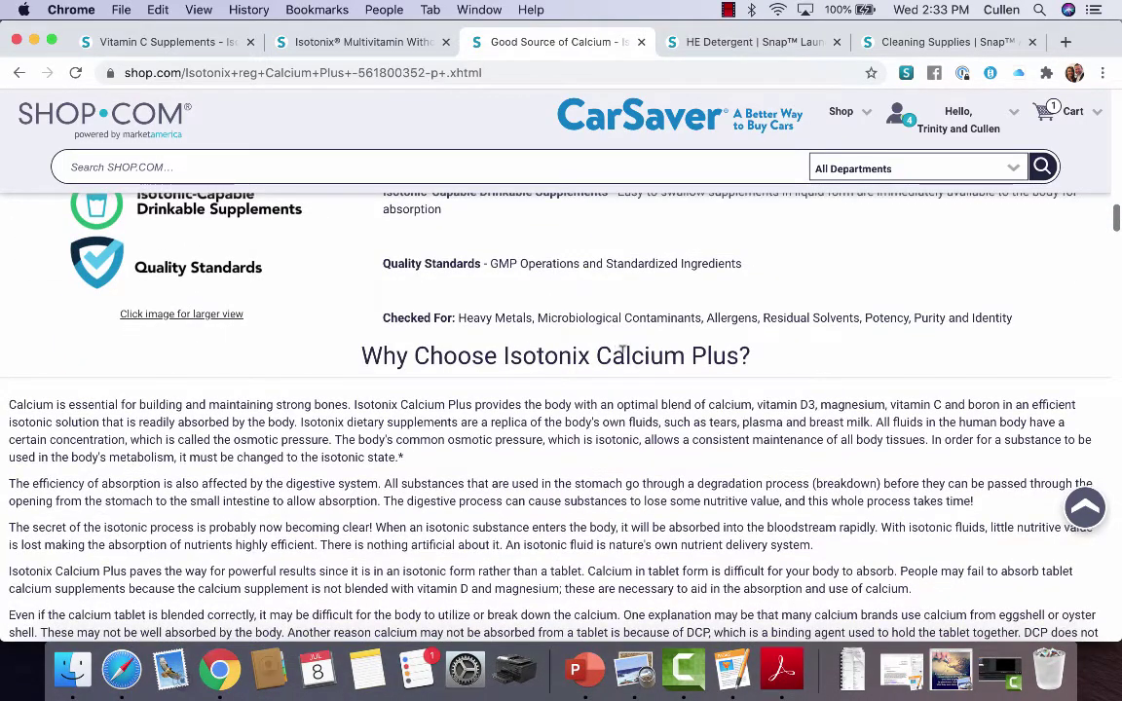
scroll(621, 349, down, 8)
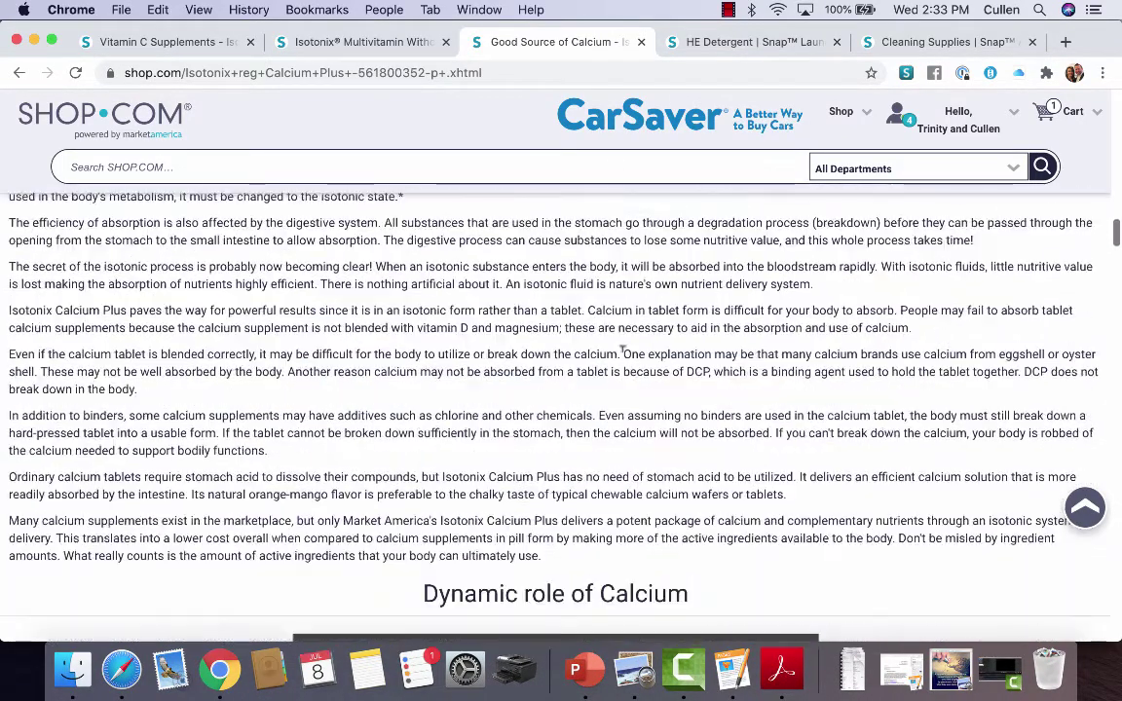
scroll(560, 314, down, 5)
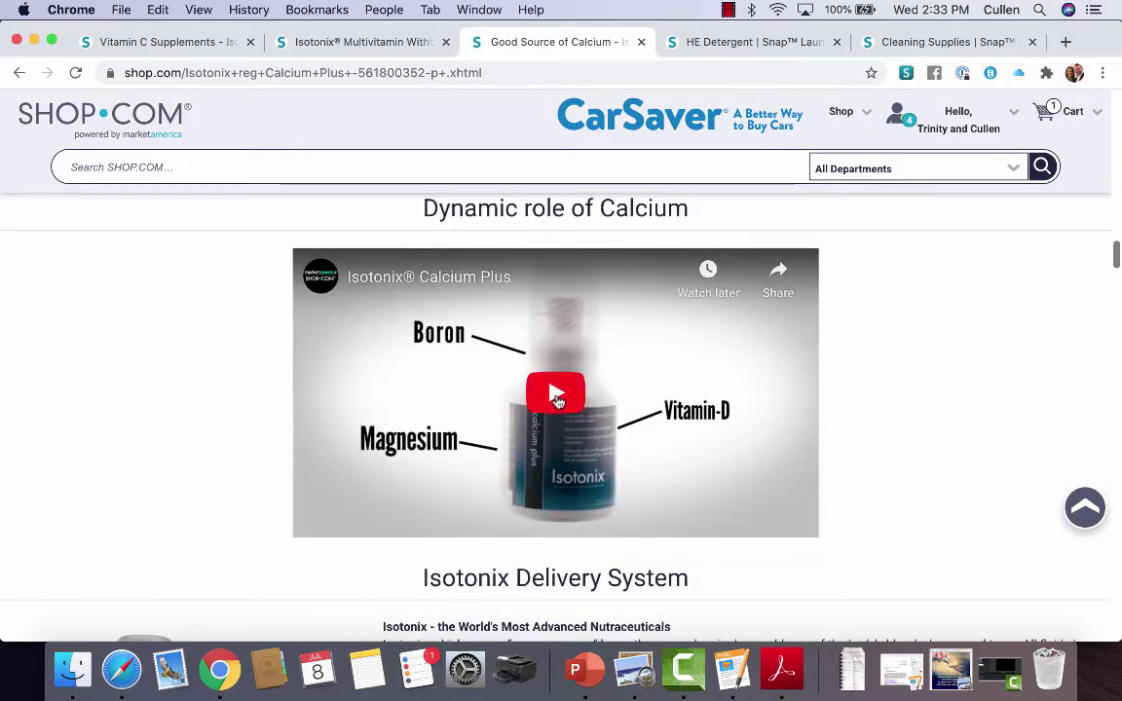
scroll(557, 399, down, 7)
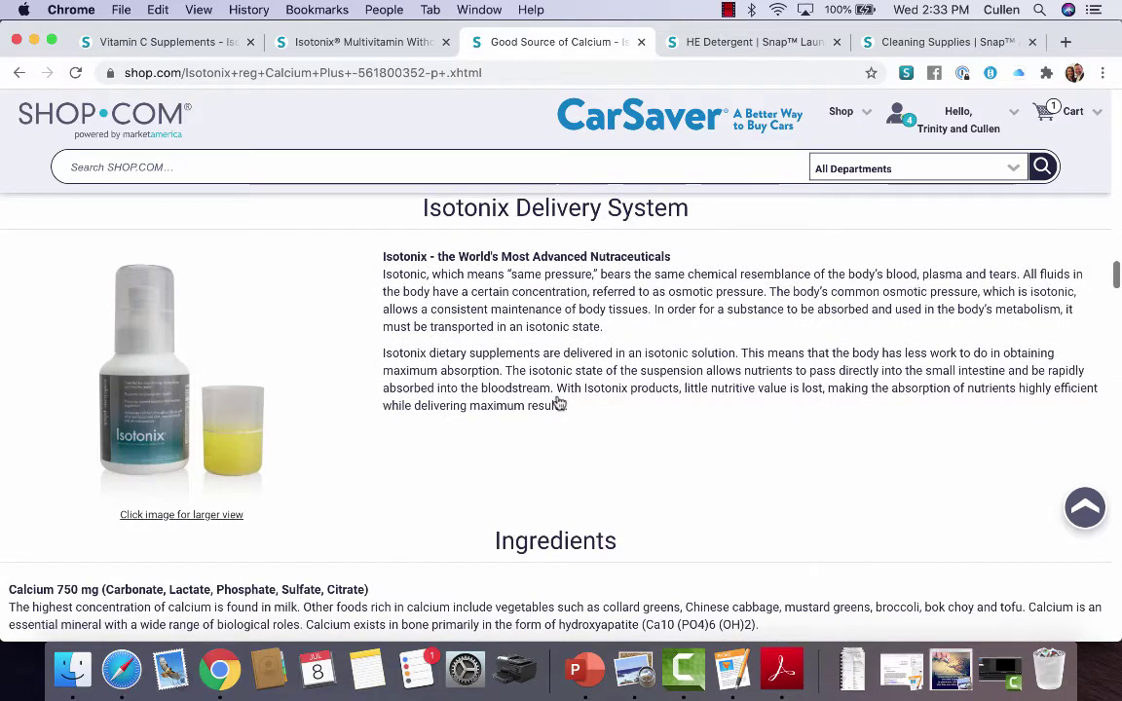
scroll(558, 402, down, 3)
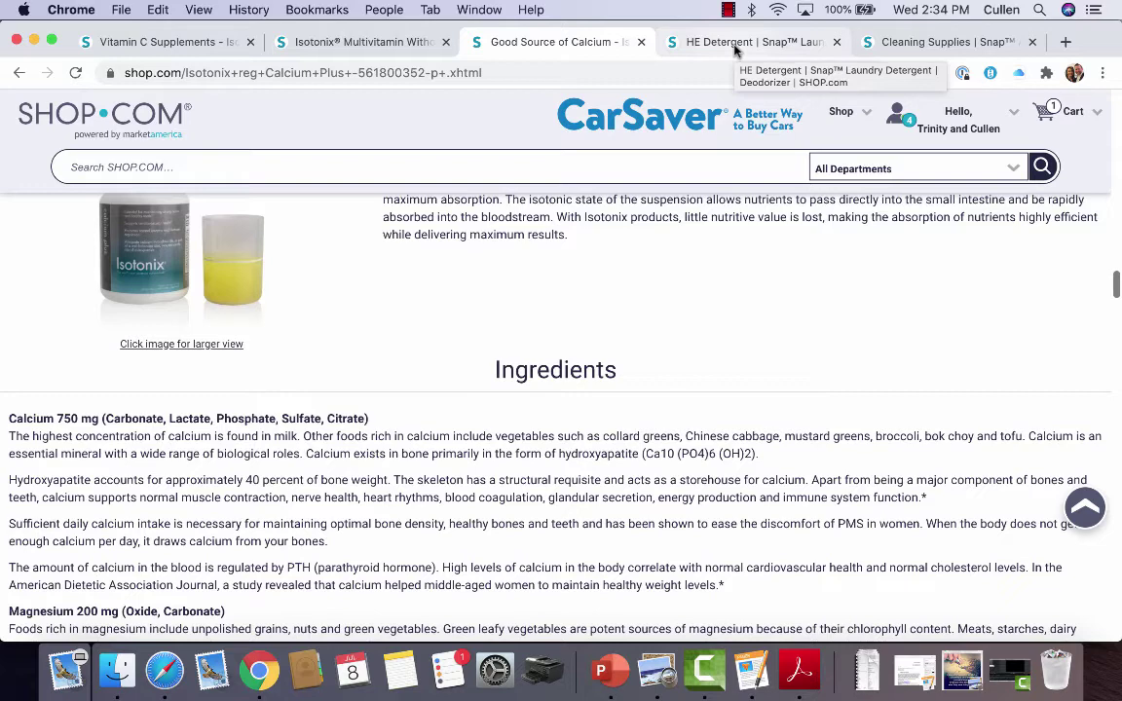
Step: On the Snap HE Detergent page, check its 4.7 rating and enlarge the Benefits price-per-load chart
click(735, 47)
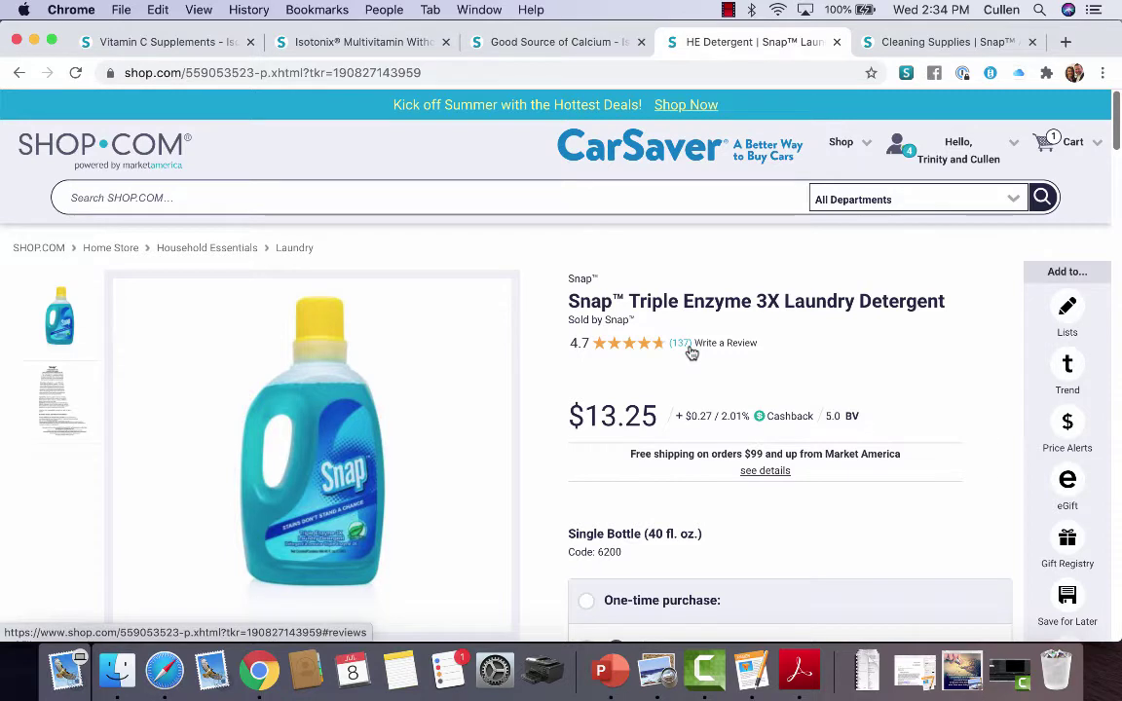
mouse_move(591, 353)
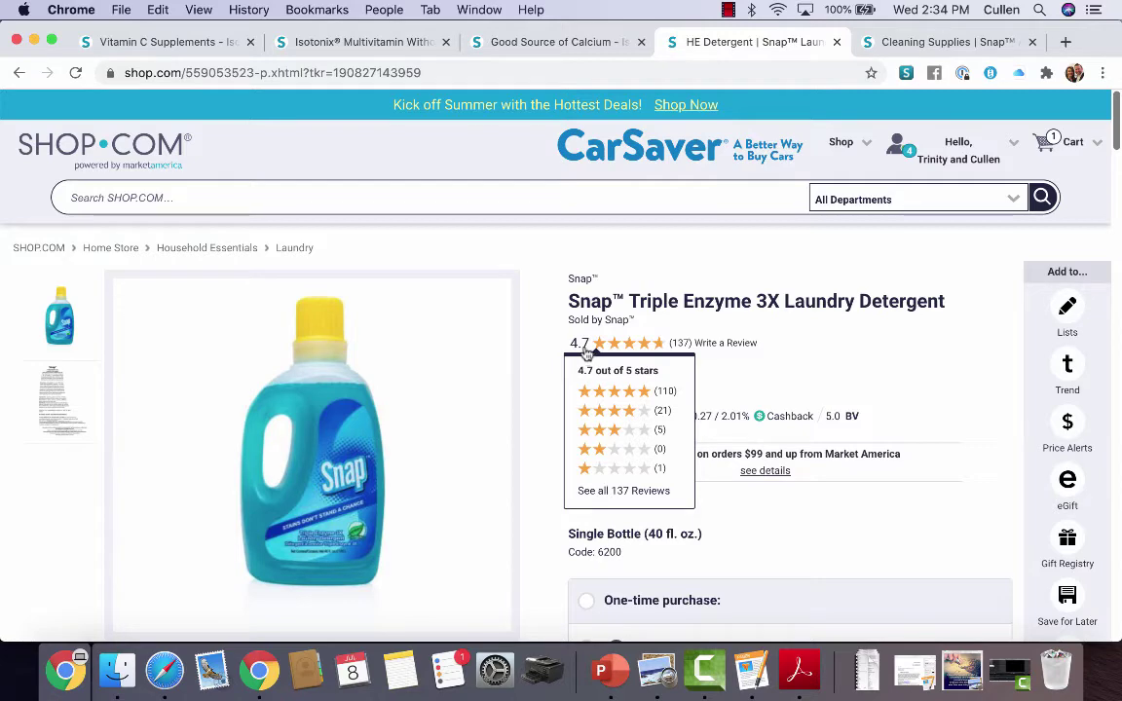
scroll(544, 363, down, 3)
scroll(543, 364, down, 10)
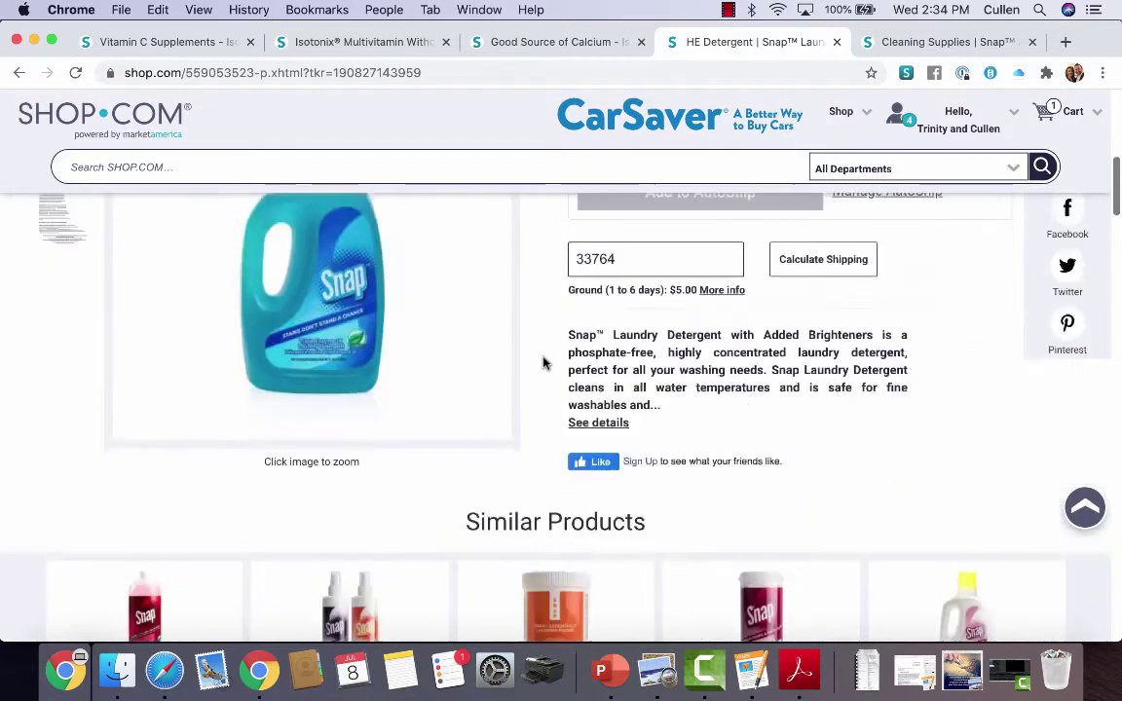
scroll(543, 364, down, 5)
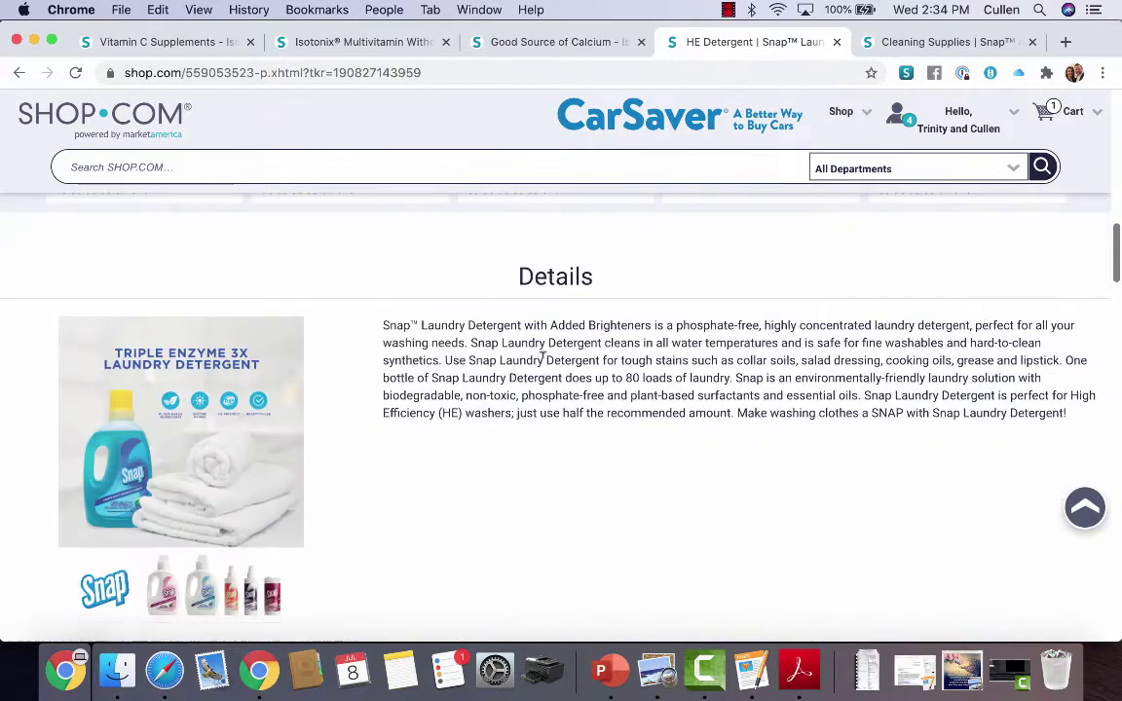
scroll(544, 357, down, 1)
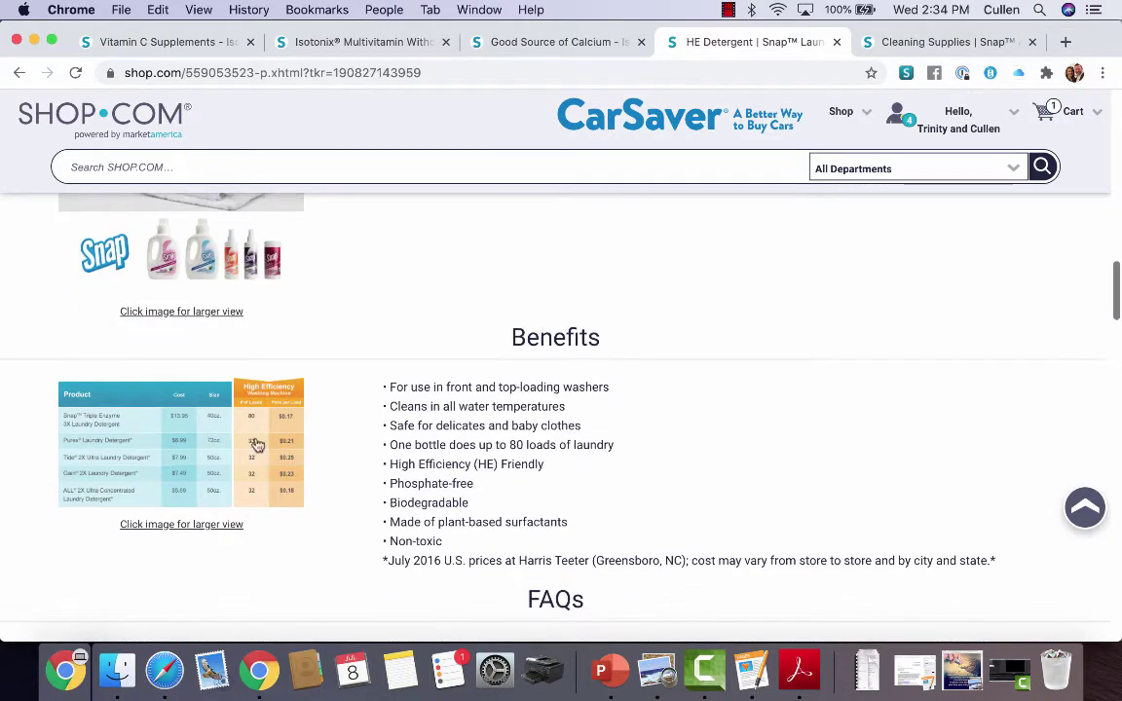
click(168, 464)
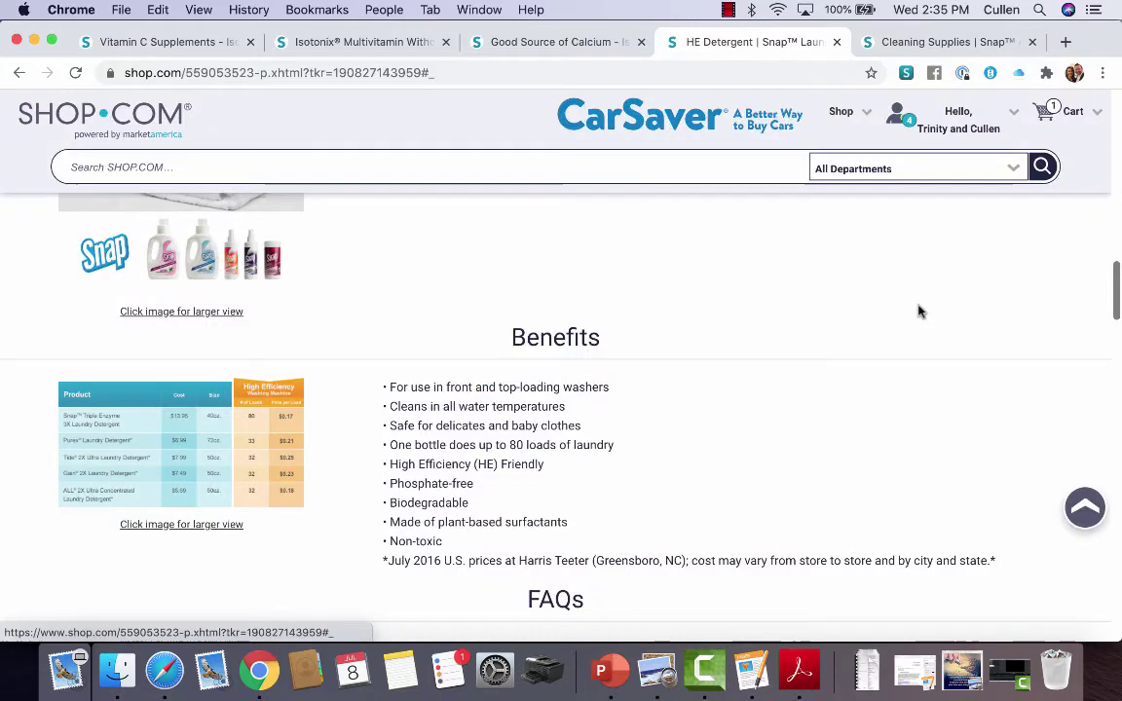
Step: Close the enlarged detergent chart, review FAQs, Ingredients and 4.7-star reviews, and return to the top
click(920, 310)
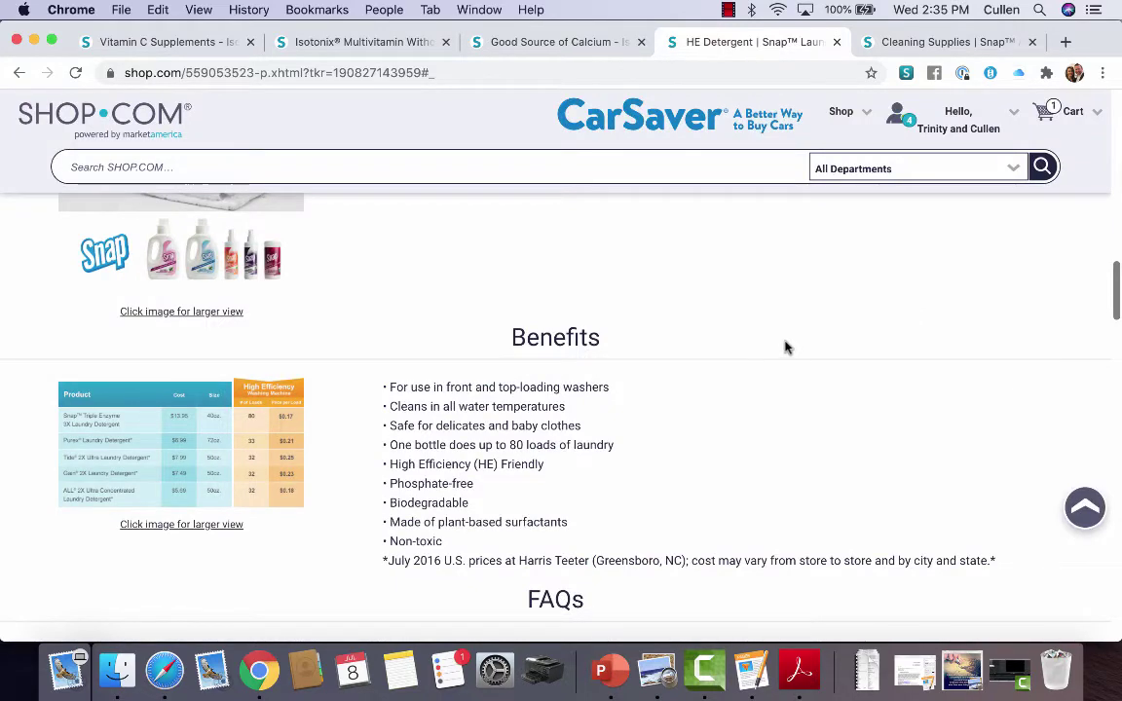
scroll(785, 346, down, 5)
scroll(682, 343, down, 3)
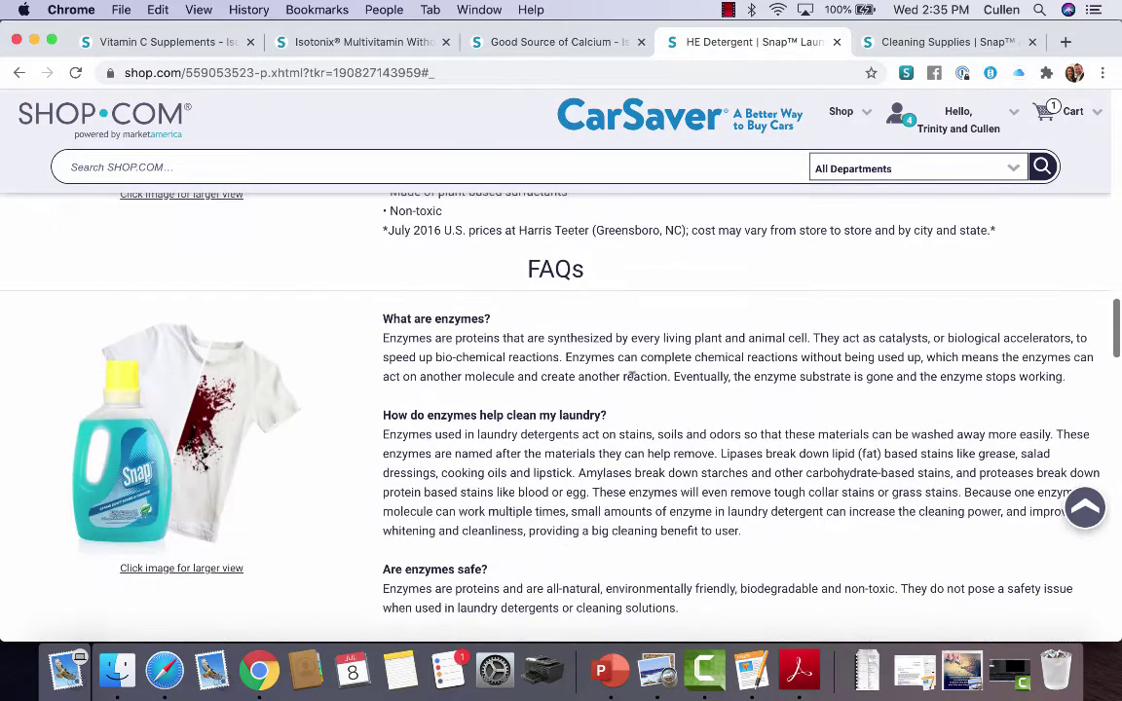
scroll(526, 351, down, 6)
scroll(526, 351, down, 15)
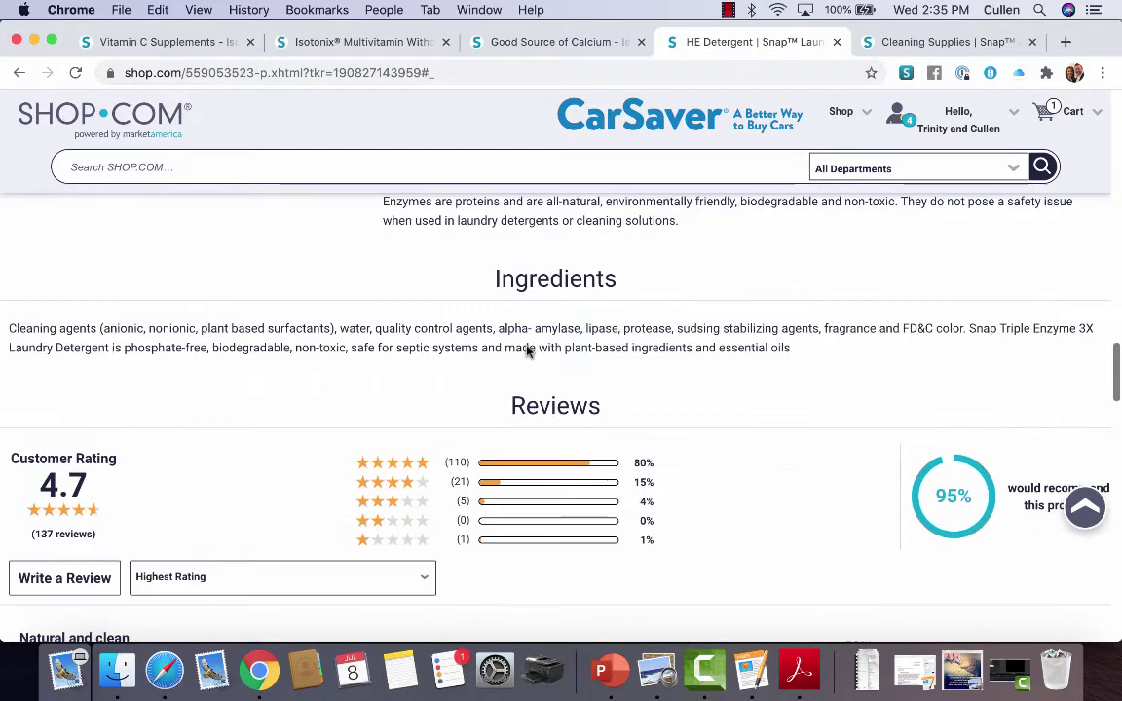
scroll(526, 350, up, 20)
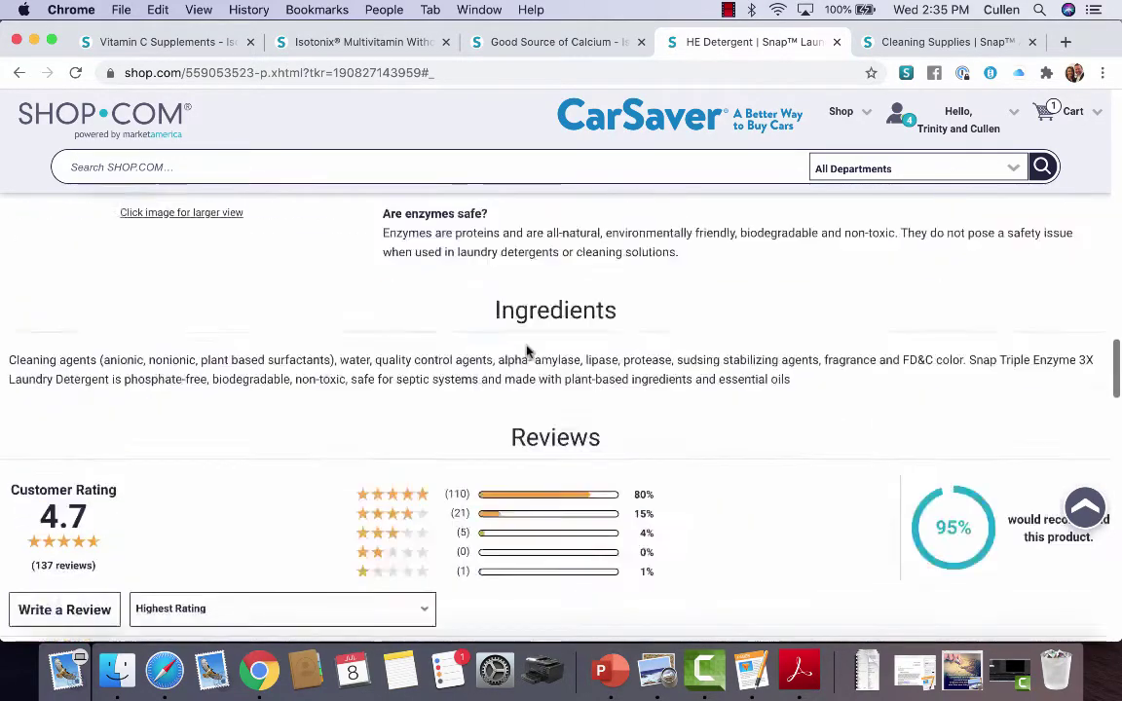
scroll(526, 350, up, 20)
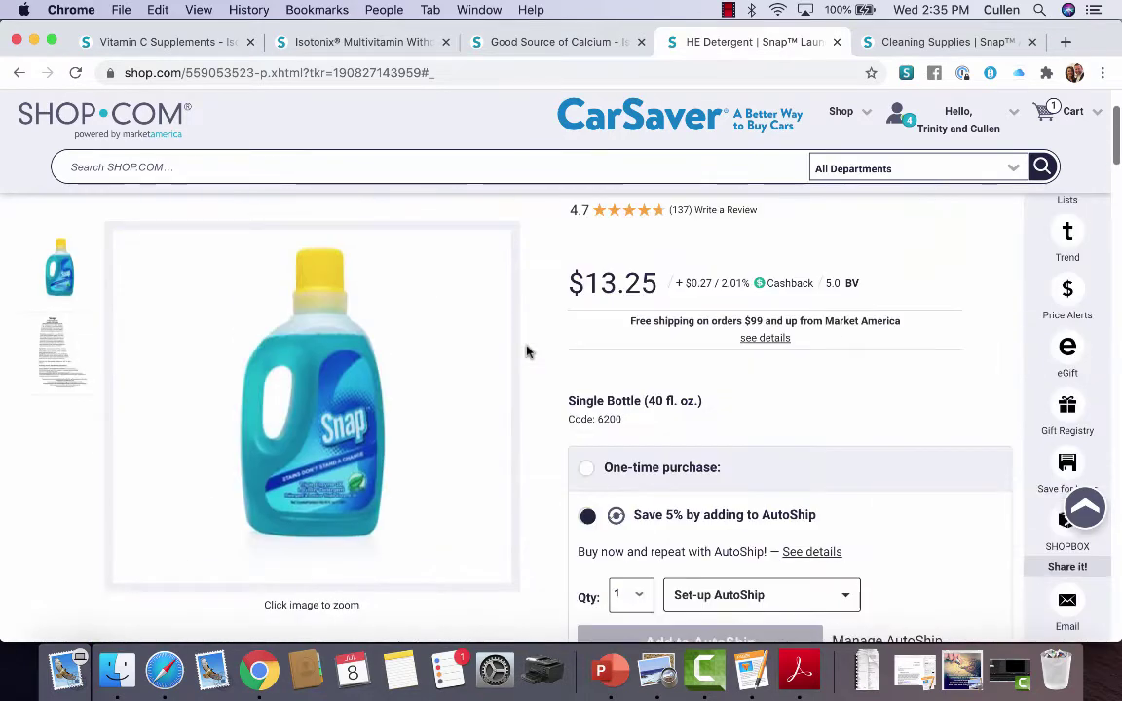
Step: On the Snap All-Purpose Natural Concentrate page, enlarge the Benefits competitor savings table
click(904, 42)
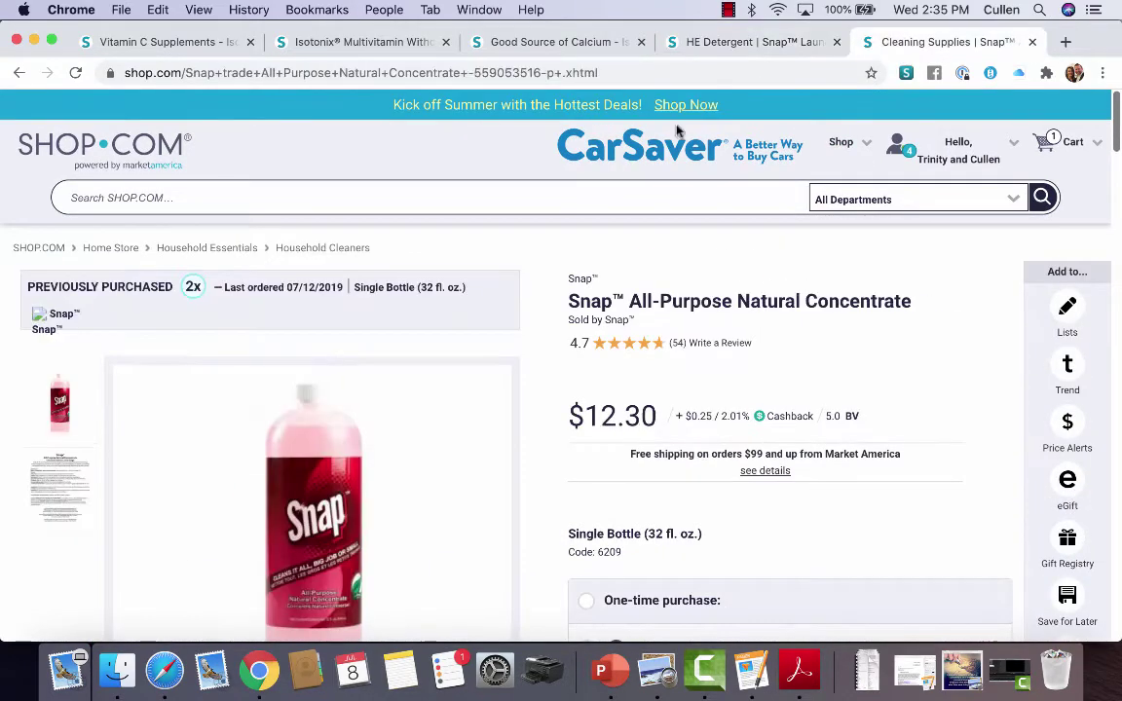
scroll(407, 348, down, 1)
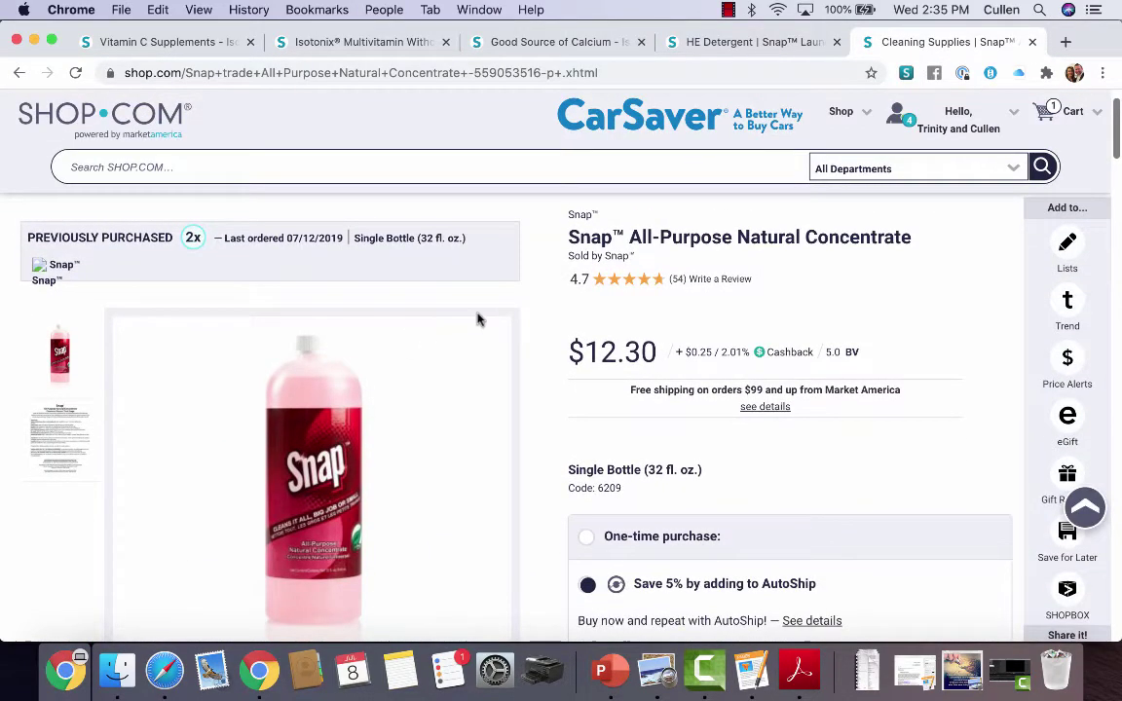
scroll(497, 321, down, 2)
scroll(534, 330, up, 1)
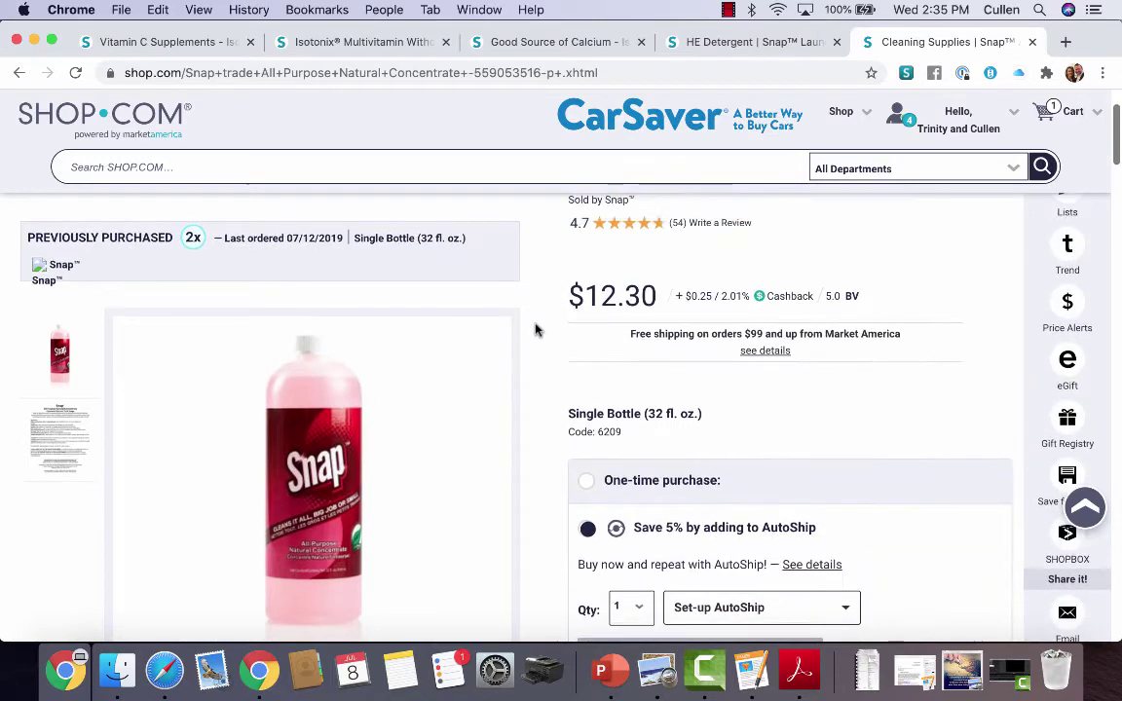
scroll(535, 330, up, 1)
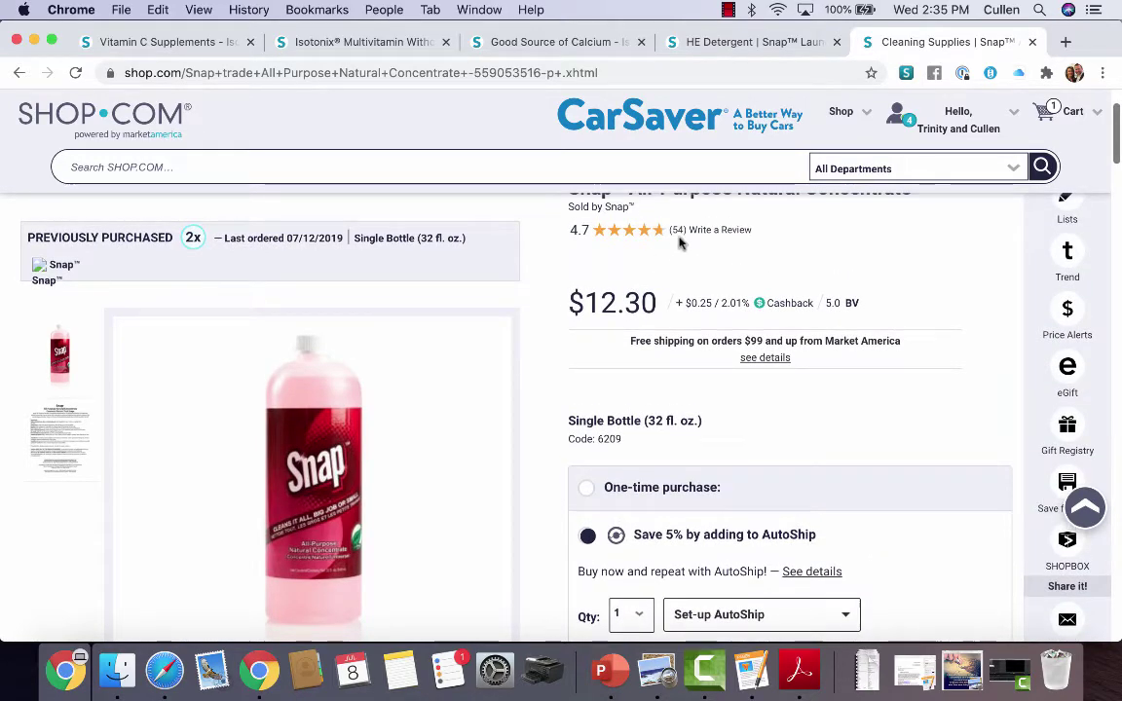
scroll(538, 381, down, 5)
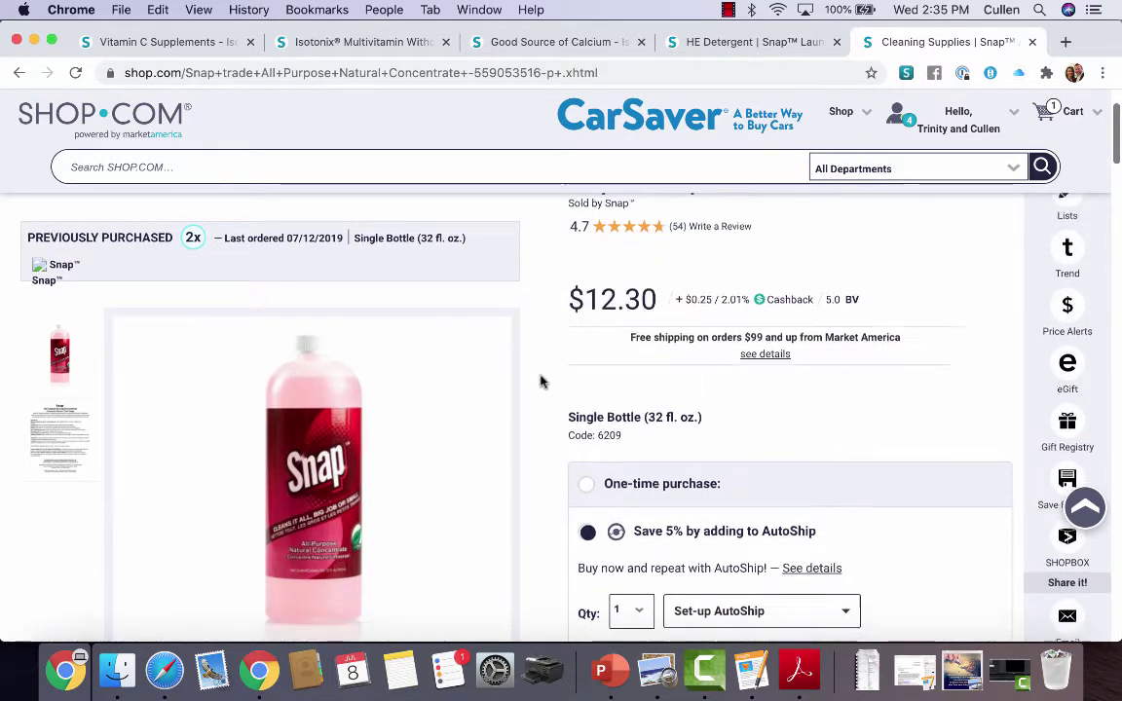
scroll(540, 381, down, 10)
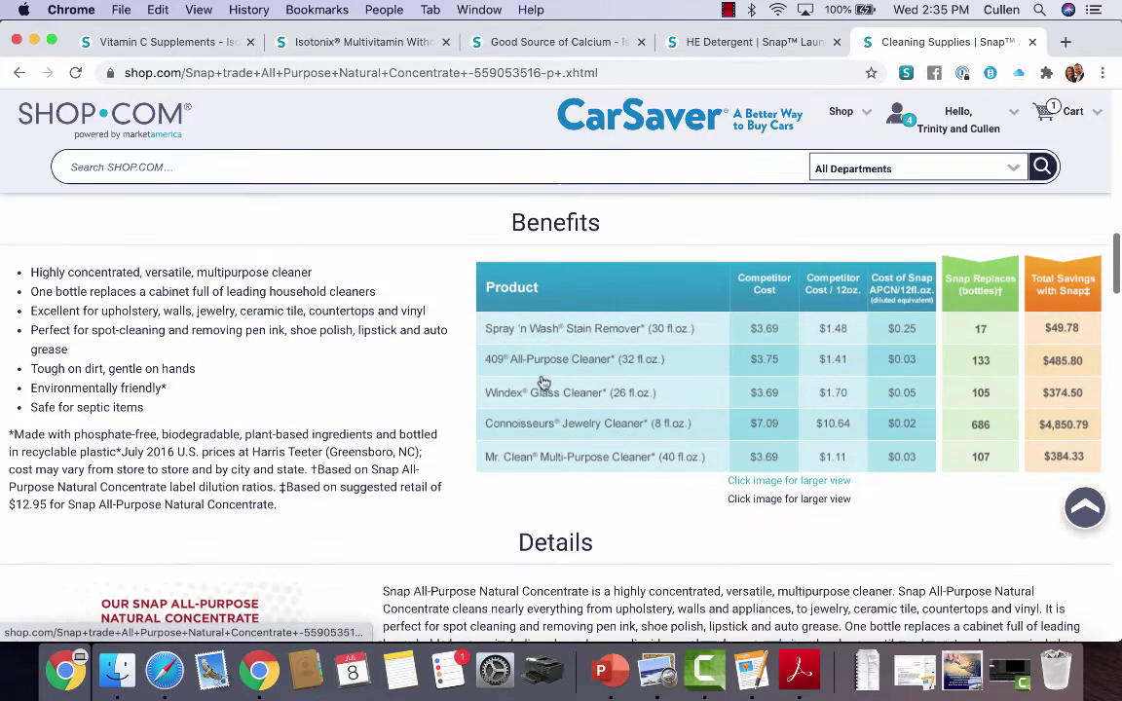
click(714, 359)
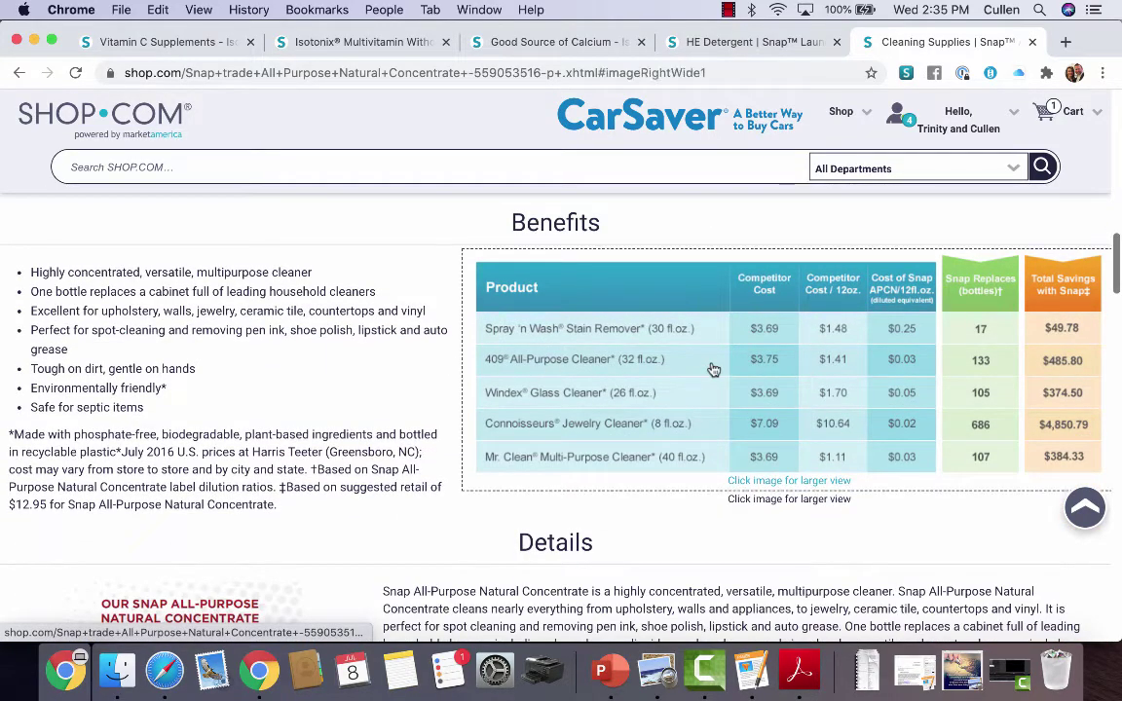